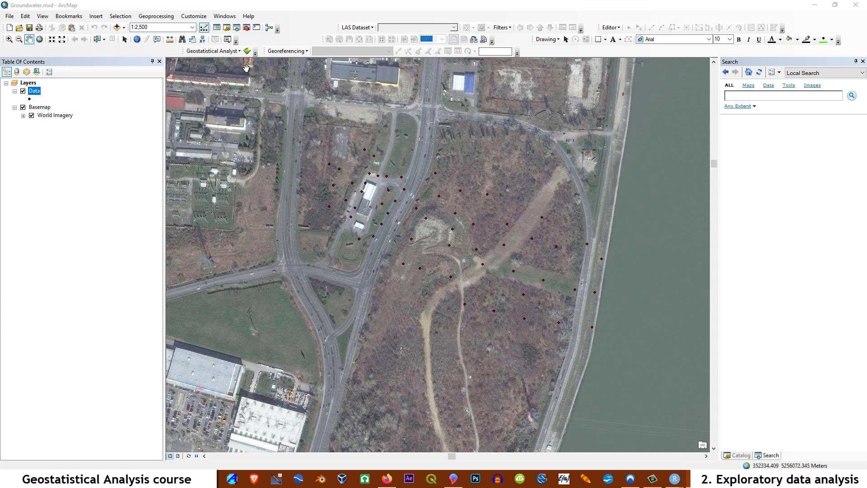
Step: Create a Geostatistical Analyst histogram of the Data layer's gw attribute and move its window clear over the map
{"action": "left_click", "coordinate": [240, 52]}
{"action": "mouse_move", "coordinate": [237, 62]}
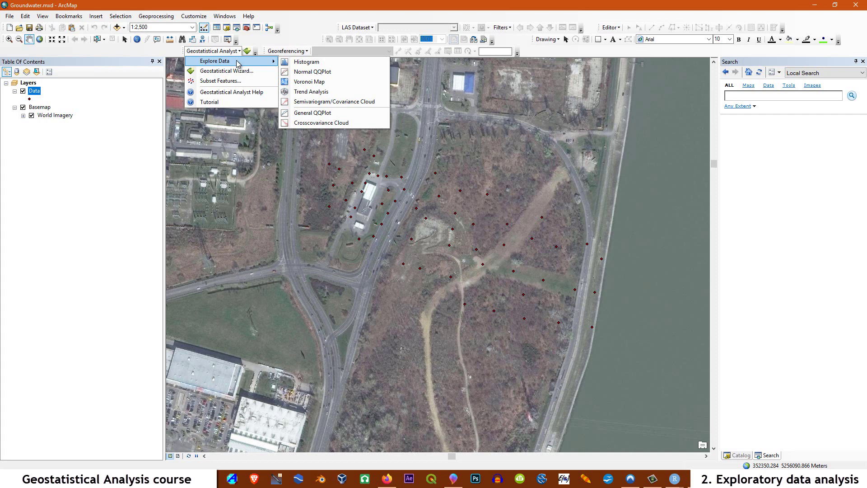
{"action": "left_click", "coordinate": [299, 62]}
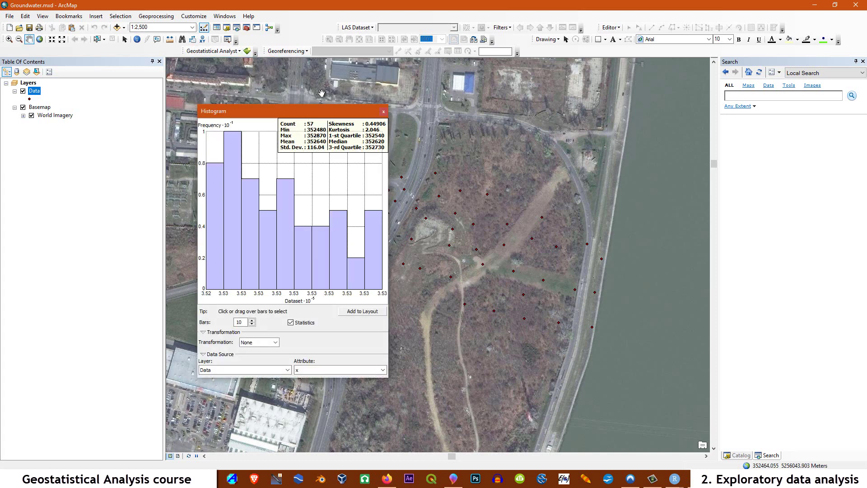
{"action": "left_click_drag", "start_coordinate": [297, 112], "coordinate": [438, 62]}
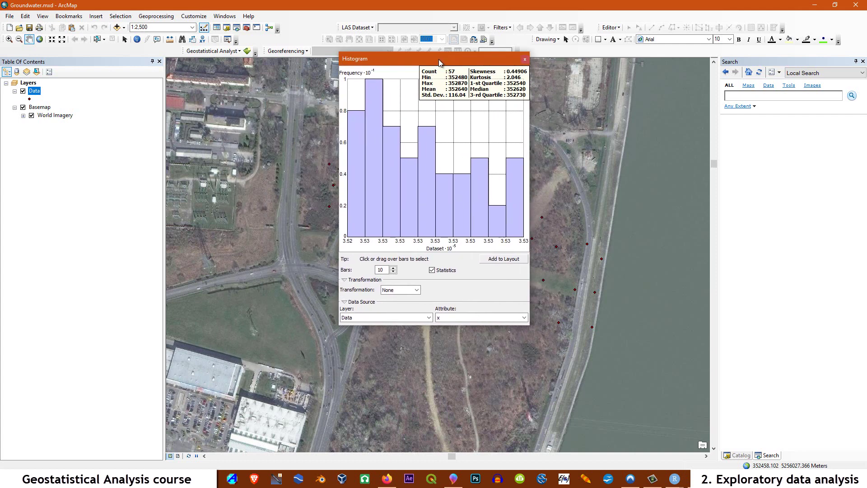
{"action": "left_click", "coordinate": [524, 318]}
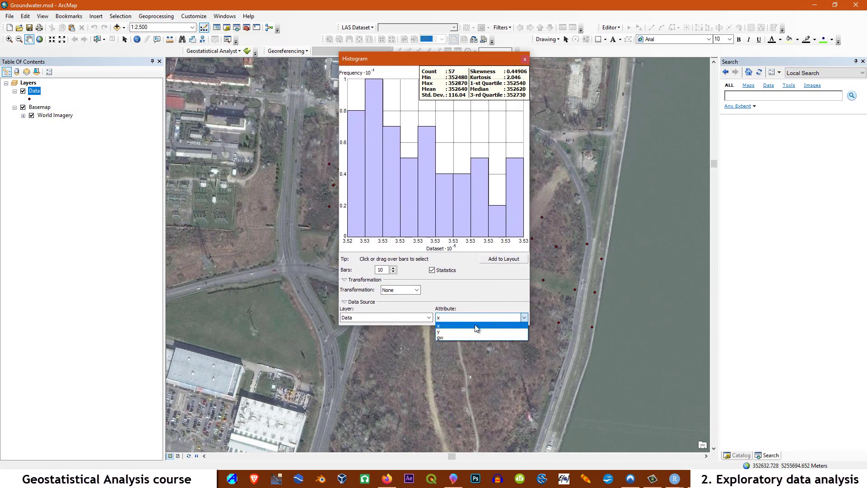
{"action": "left_click", "coordinate": [440, 336]}
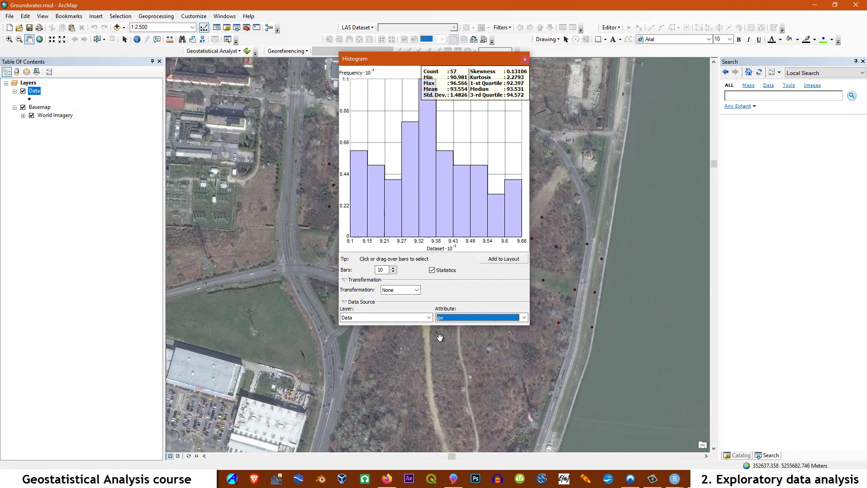
Step: Reduce the gw histogram to 6 bars, and hide its statistics and show them again
{"action": "left_click", "coordinate": [393, 272]}
{"action": "left_click", "coordinate": [394, 272]}
{"action": "left_click", "coordinate": [393, 272]}
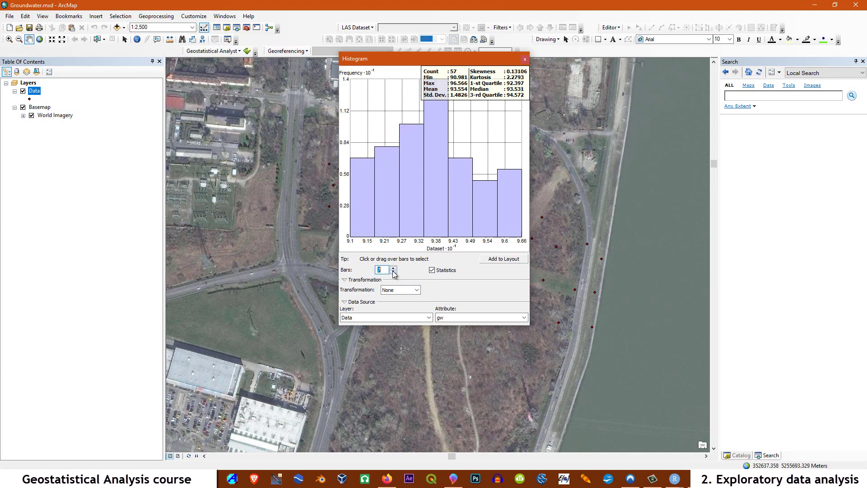
{"action": "left_click", "coordinate": [393, 272]}
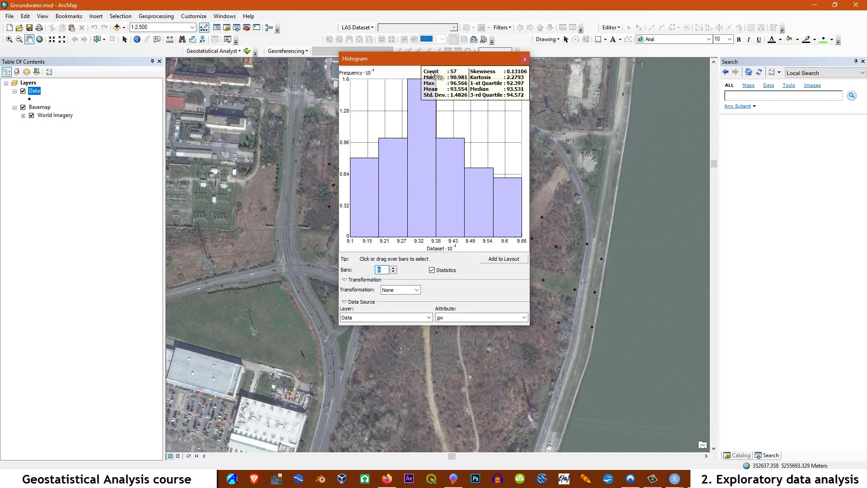
{"action": "left_click", "coordinate": [432, 270]}
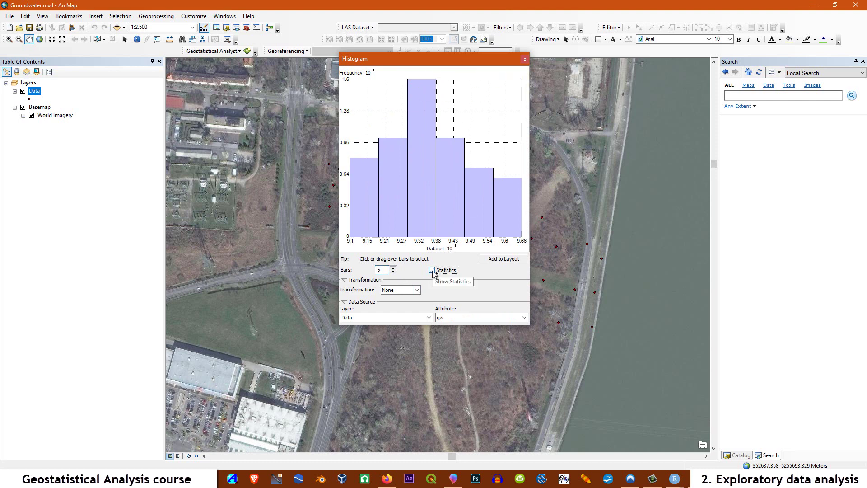
{"action": "left_click", "coordinate": [433, 271]}
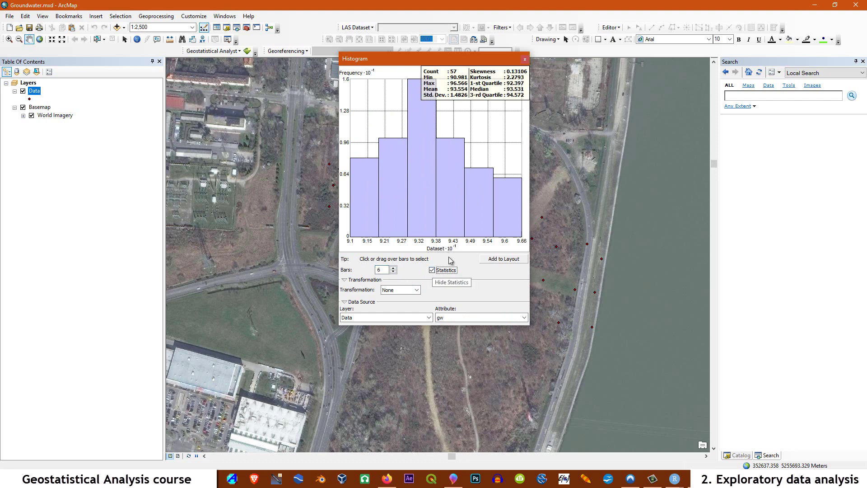
Step: Raise the gw histogram's bar count step by step back to 10
{"action": "left_click", "coordinate": [393, 269]}
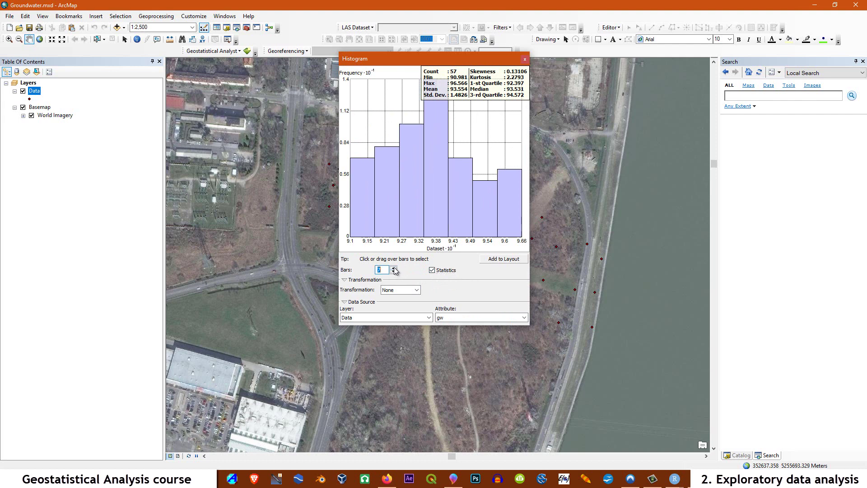
{"action": "left_click", "coordinate": [394, 268]}
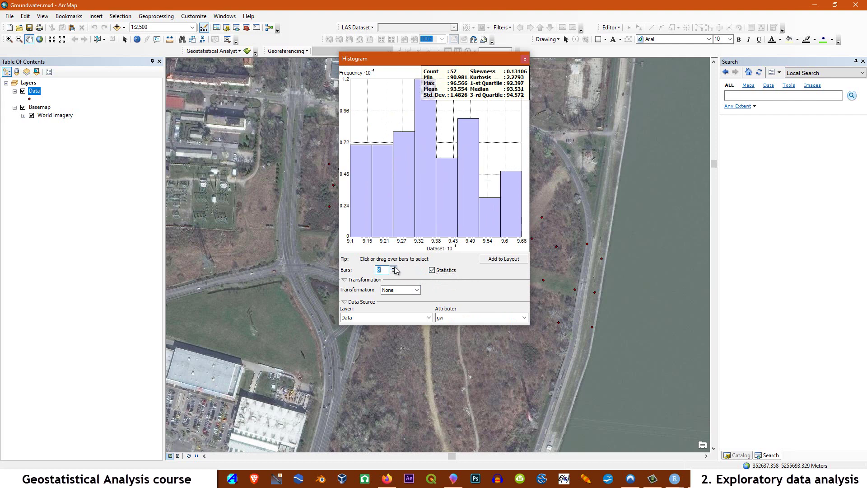
{"action": "left_click", "coordinate": [394, 269]}
{"action": "left_click", "coordinate": [394, 268]}
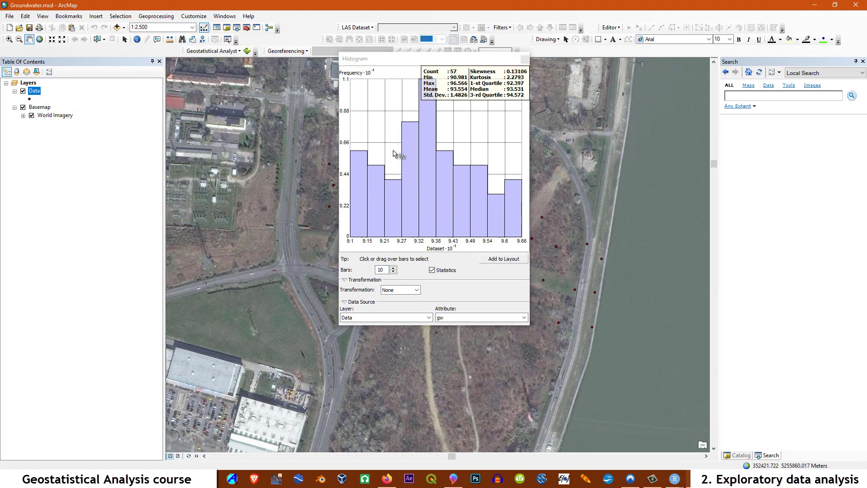
Step: Preview the Log and Box-Cox transformations on the gw histogram and set the transformation back to None
{"action": "left_click", "coordinate": [416, 290]}
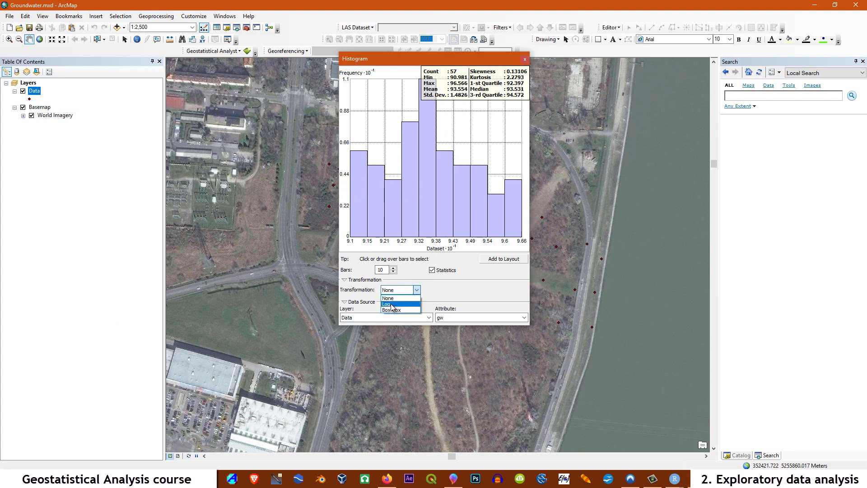
{"action": "left_click", "coordinate": [391, 303]}
{"action": "left_click", "coordinate": [417, 290]}
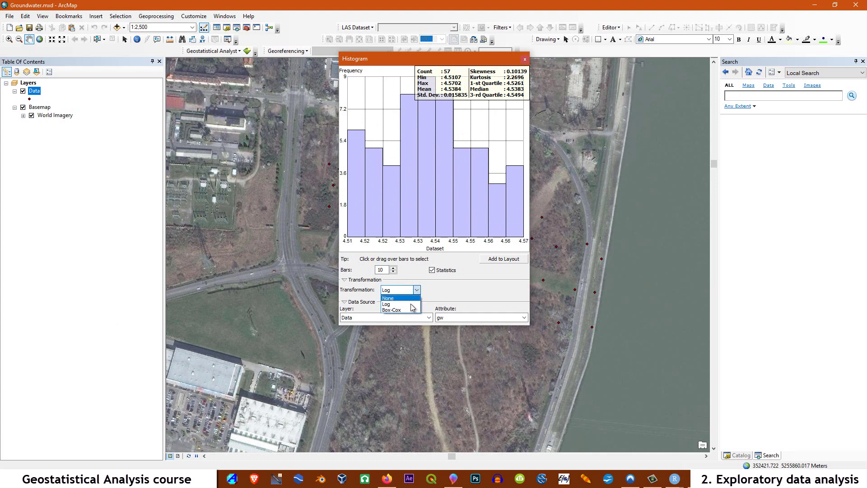
{"action": "left_click", "coordinate": [391, 310]}
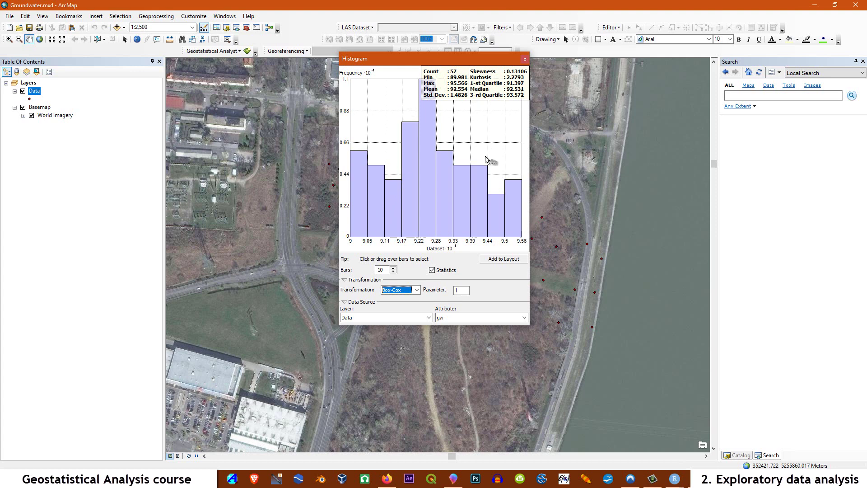
{"action": "left_click", "coordinate": [416, 291]}
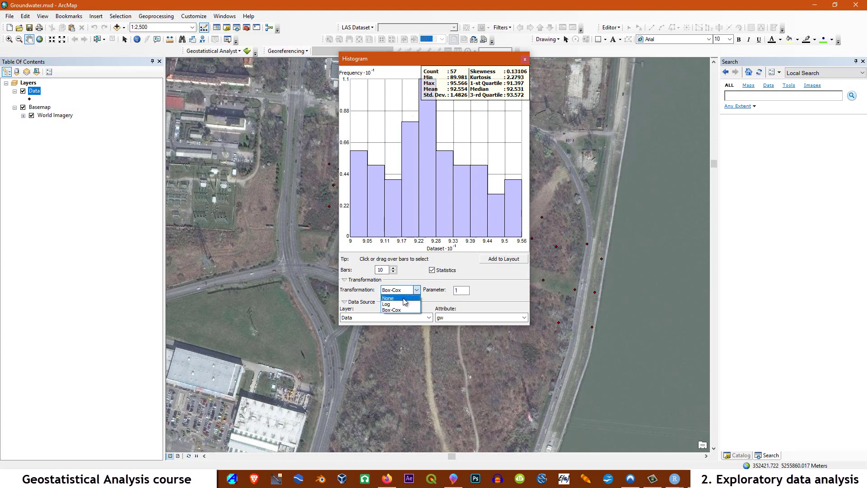
{"action": "left_click", "coordinate": [404, 299]}
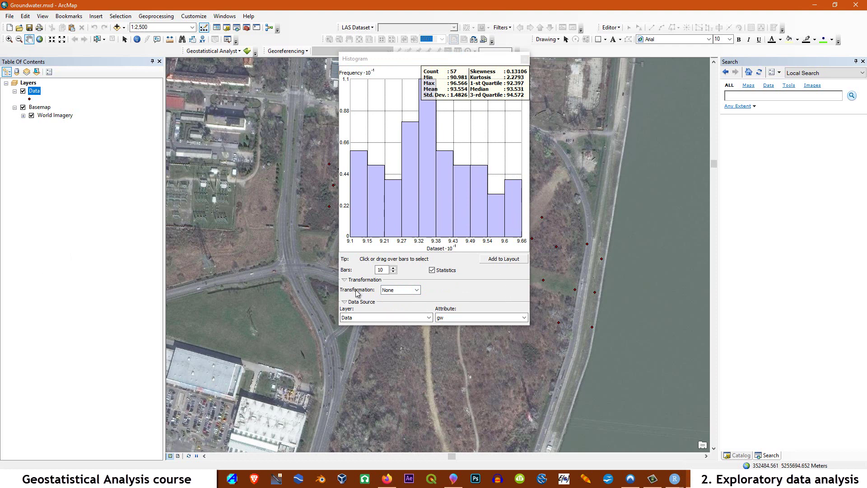
{"action": "left_click", "coordinate": [417, 291]}
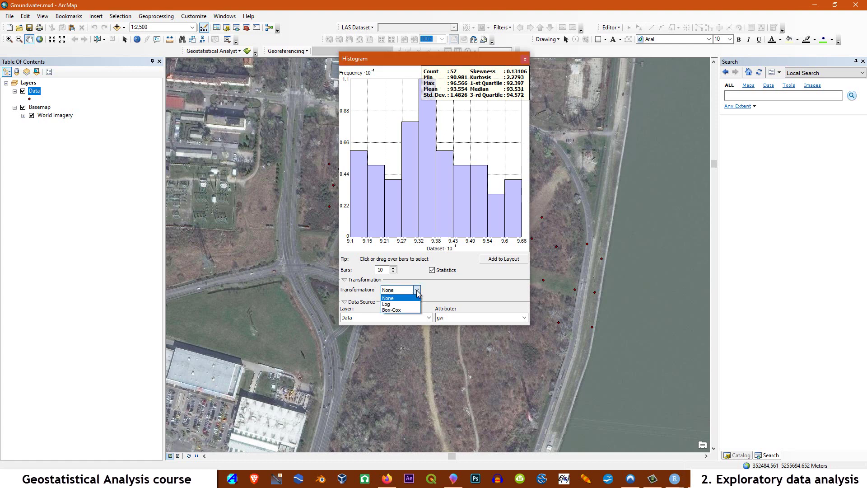
{"action": "left_click", "coordinate": [388, 298]}
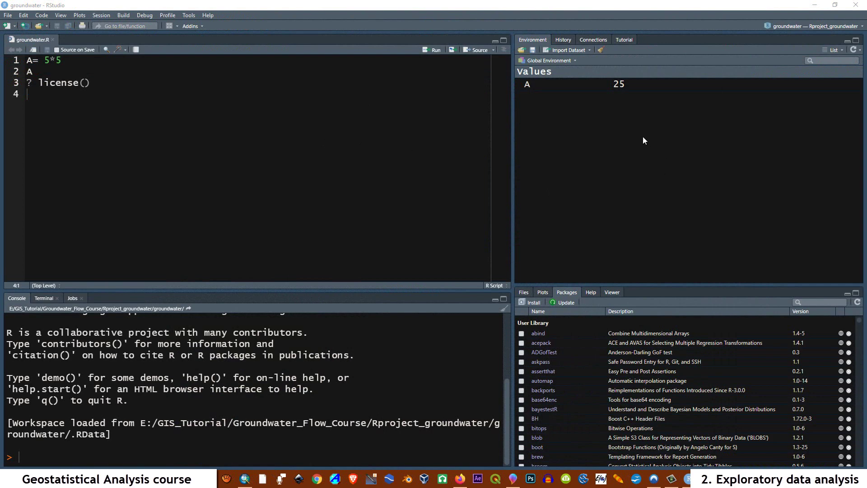
Step: Switch to RStudio, remove all environment objects including hidden ones, and clear the console
{"action": "left_click", "coordinate": [600, 50]}
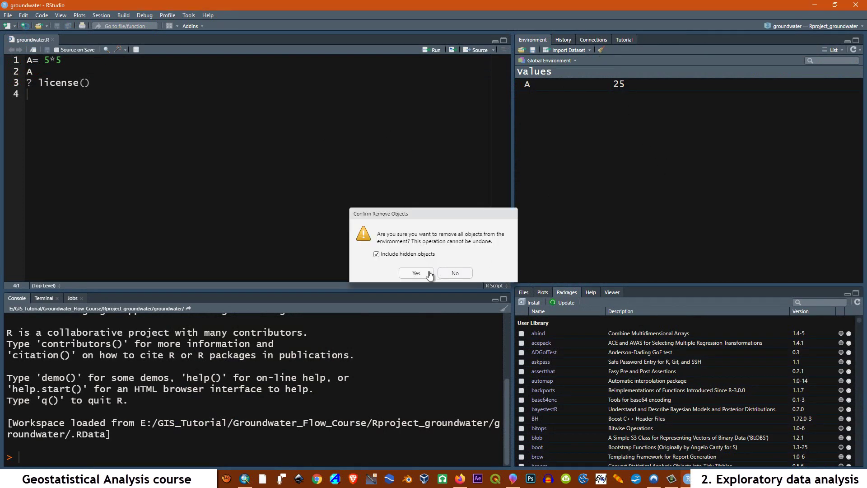
{"action": "left_click", "coordinate": [416, 273]}
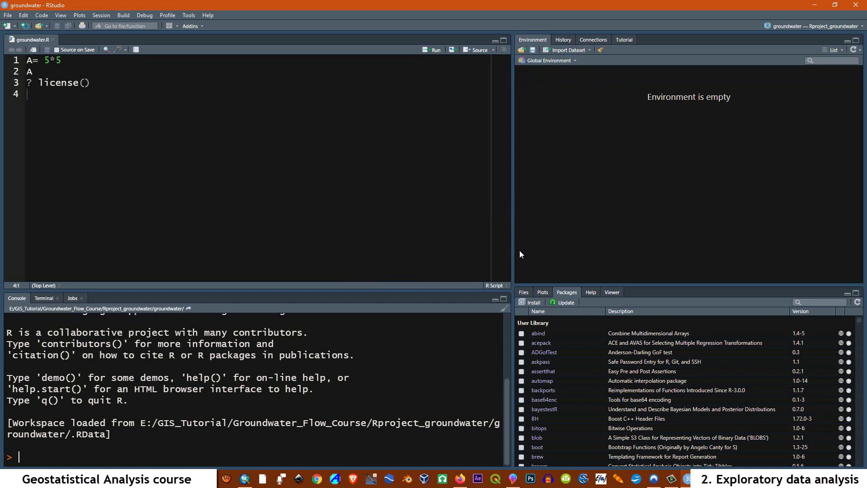
{"action": "left_click", "coordinate": [503, 309]}
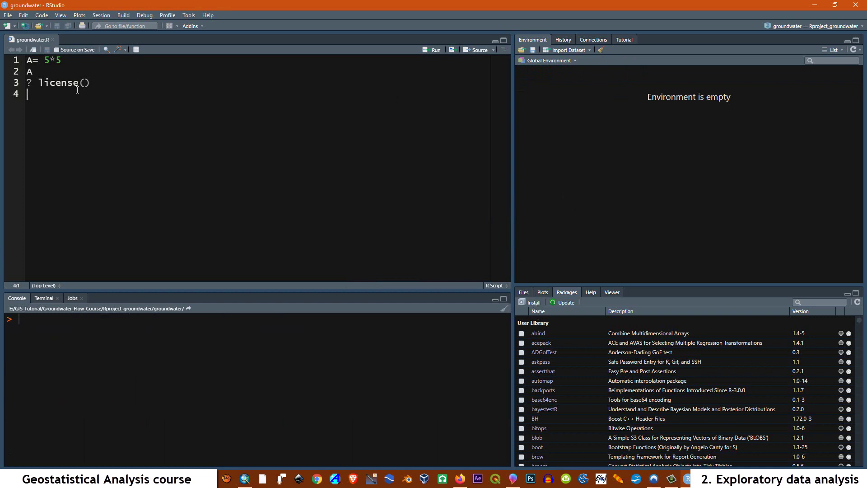
Step: Replace all code in groundwater.R with the copied block that installs gstat and loads the gstat, sp, ggplot2, rgeos and readxl libraries
{"action": "left_click_drag", "start_coordinate": [26, 94], "coordinate": [3, 60]}
{"action": "key", "text": "BackSpace"}
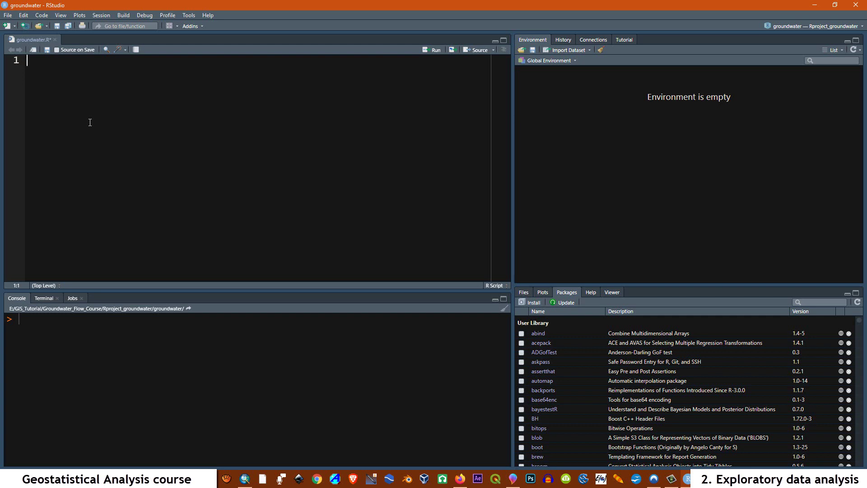
{"action": "right_click", "coordinate": [32, 63]}
{"action": "left_click", "coordinate": [53, 89]}
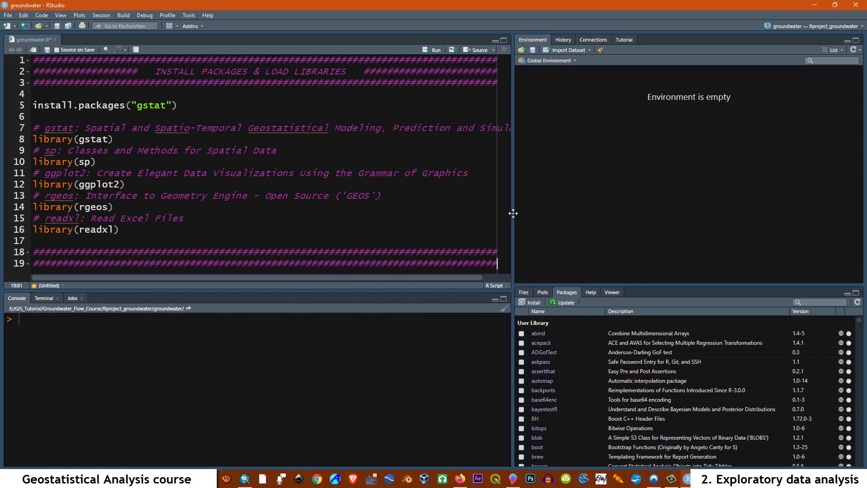
{"action": "left_click_drag", "start_coordinate": [512, 214], "coordinate": [500, 216]}
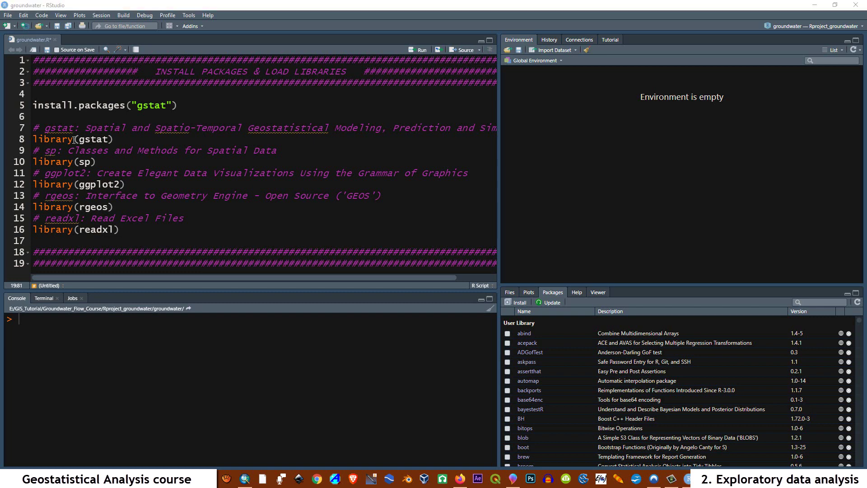
Step: Run only the install.packages("gstat") line of the script
{"action": "left_click_drag", "start_coordinate": [35, 105], "coordinate": [127, 106]}
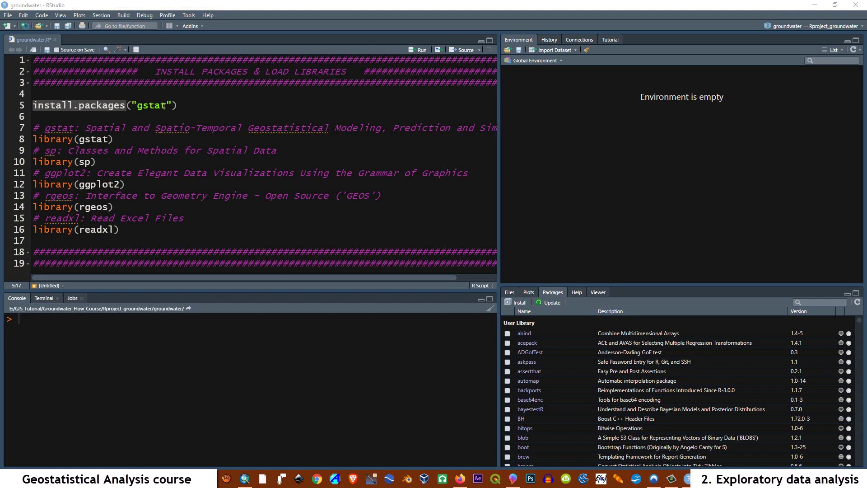
{"action": "left_click_drag", "start_coordinate": [166, 105], "coordinate": [140, 103]}
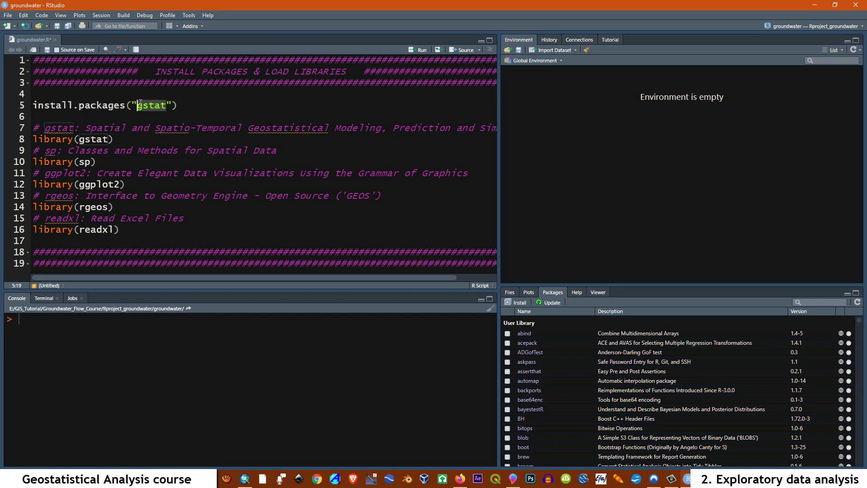
{"action": "left_click", "coordinate": [183, 103]}
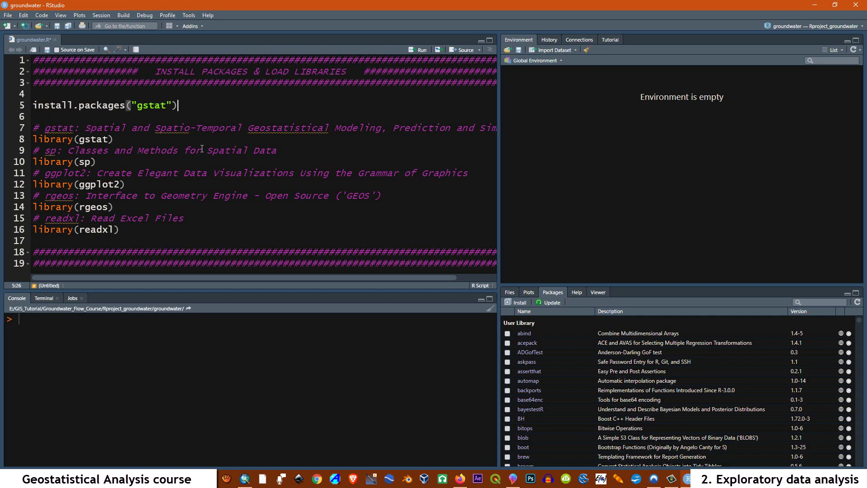
{"action": "left_click", "coordinate": [414, 50]}
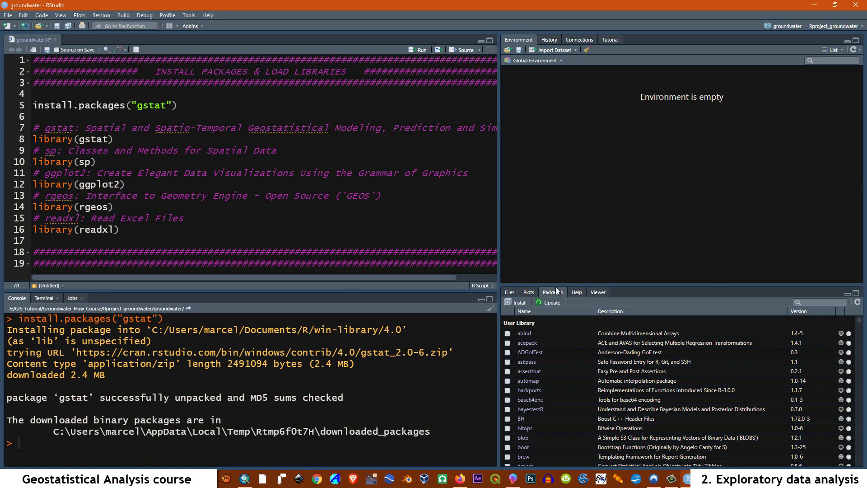
Step: Install the gstat package with its dependencies from Repository (CRAN) through the Install Packages dialog
{"action": "left_click", "coordinate": [518, 301]}
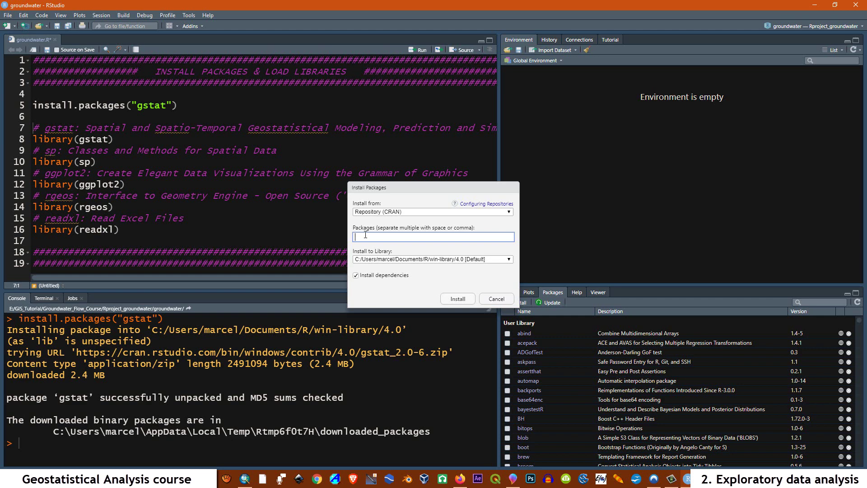
{"action": "type", "text": "GSTAT"}
{"action": "left_click", "coordinate": [364, 249]}
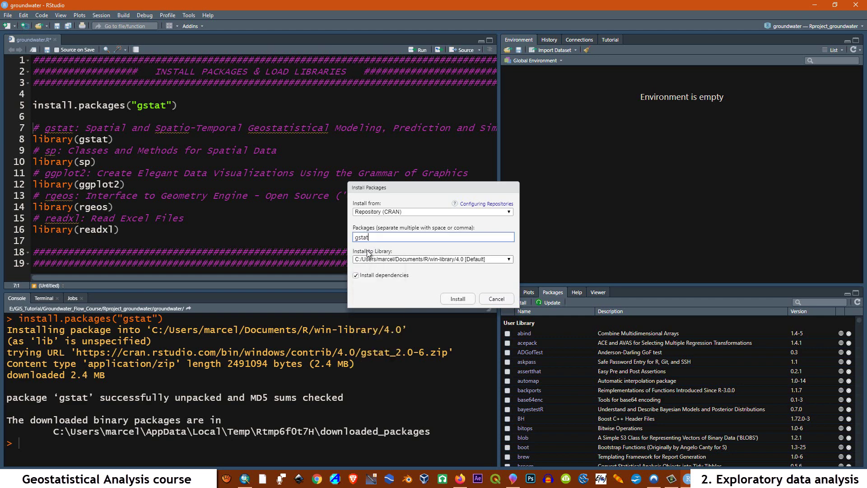
{"action": "left_click", "coordinate": [456, 299]}
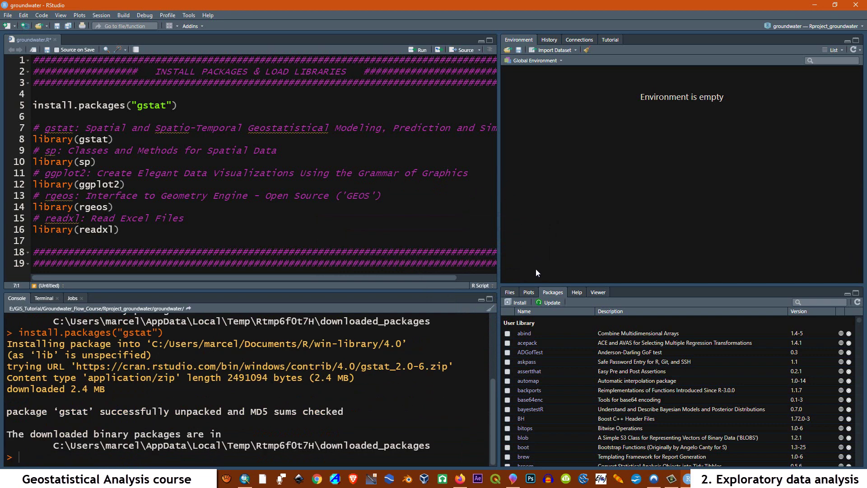
Step: Check the available installation sources in the Install Packages dialog and close it without installing anything
{"action": "left_click", "coordinate": [518, 302]}
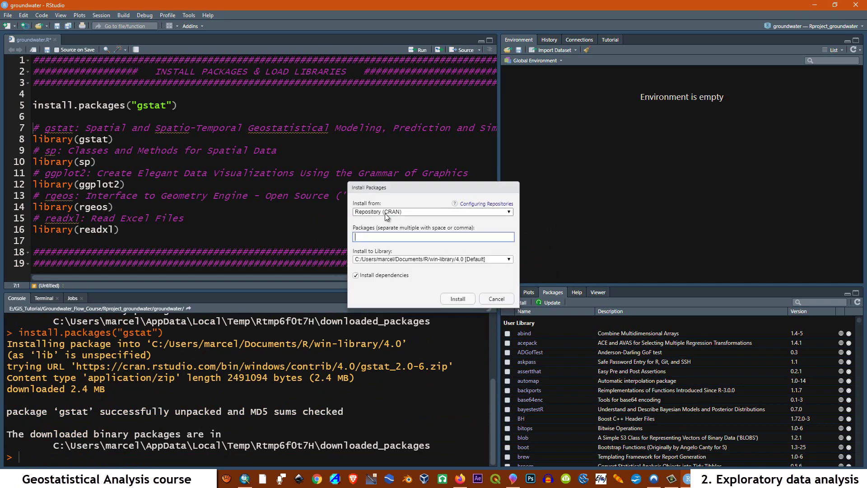
{"action": "left_click", "coordinate": [508, 212]}
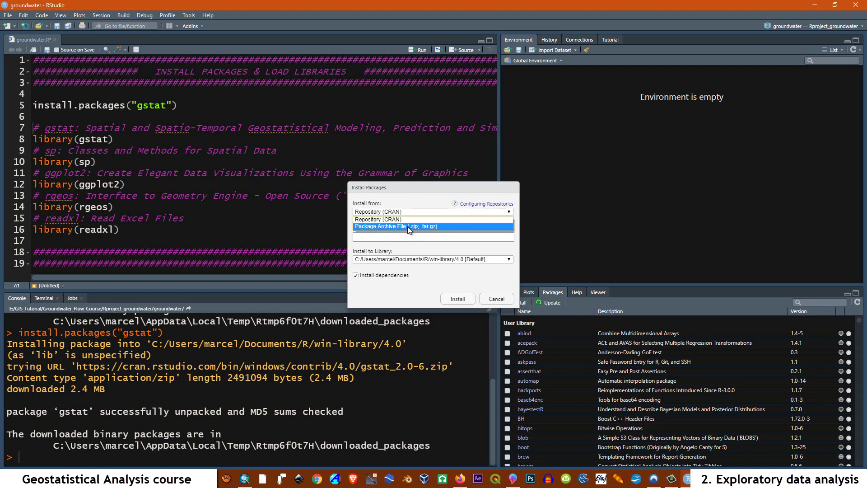
{"action": "left_click", "coordinate": [410, 211]}
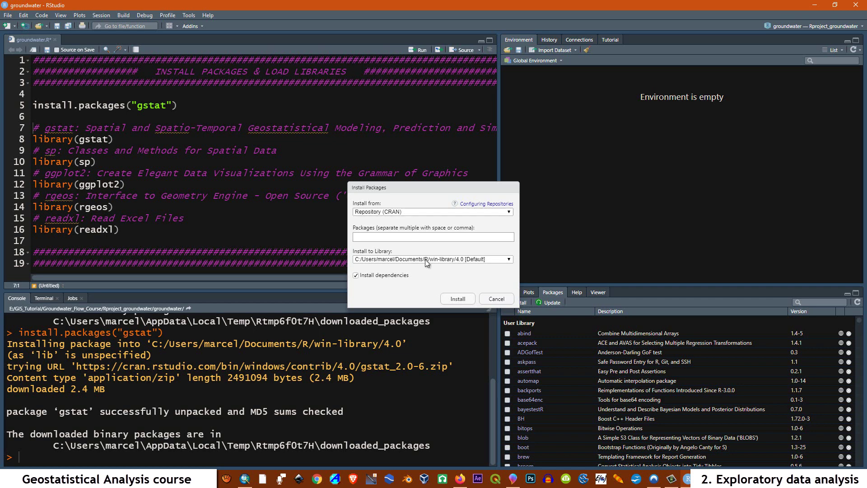
{"action": "left_click", "coordinate": [496, 299]}
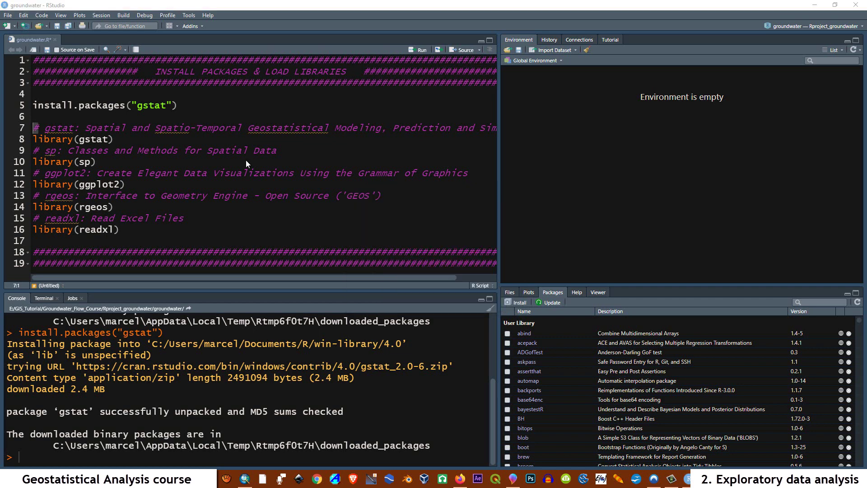
Step: Review the script's comments describing the gstat, sp, ggplot2, rgeos and readxl libraries
{"action": "left_click", "coordinate": [246, 160]}
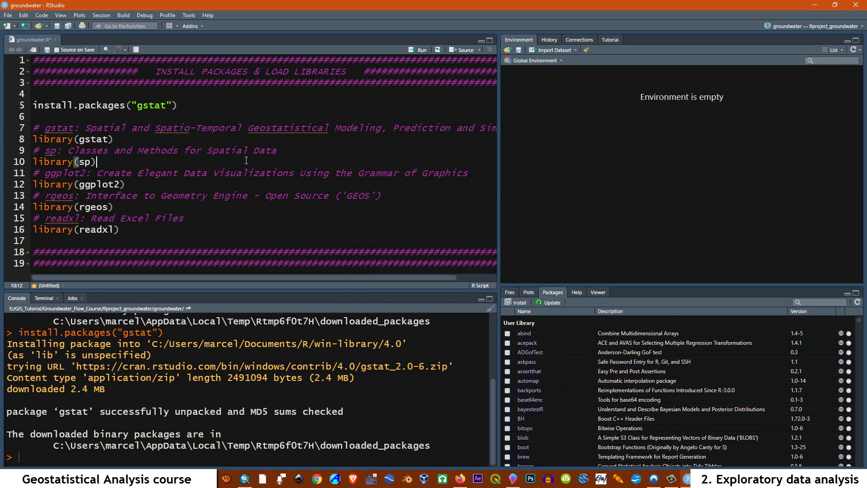
{"action": "left_click", "coordinate": [39, 127]}
{"action": "key", "text": "Left"}
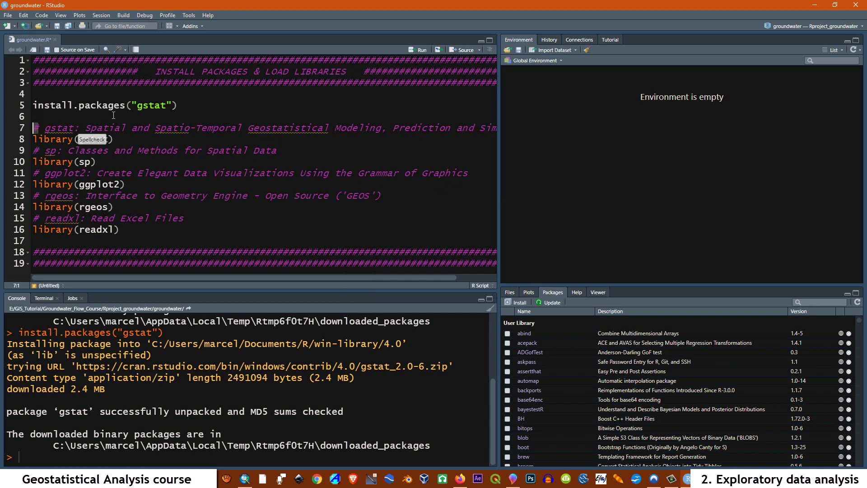
{"action": "left_click", "coordinate": [119, 114]}
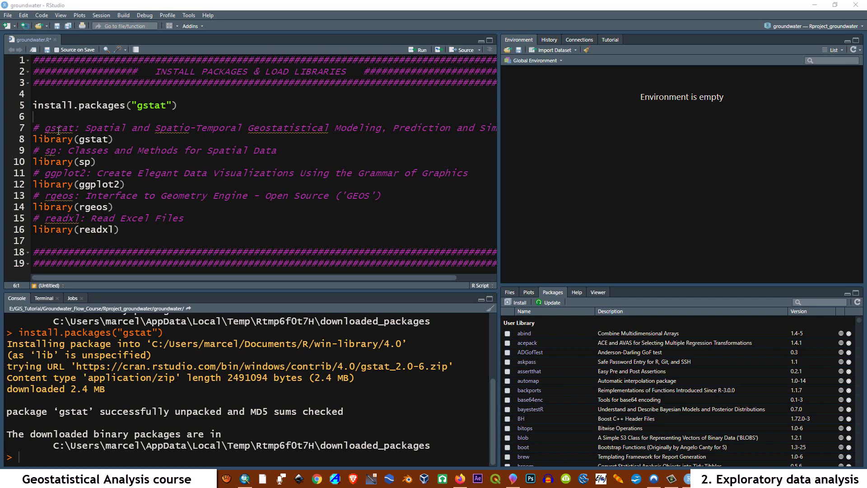
{"action": "left_click_drag", "start_coordinate": [34, 128], "coordinate": [501, 132]}
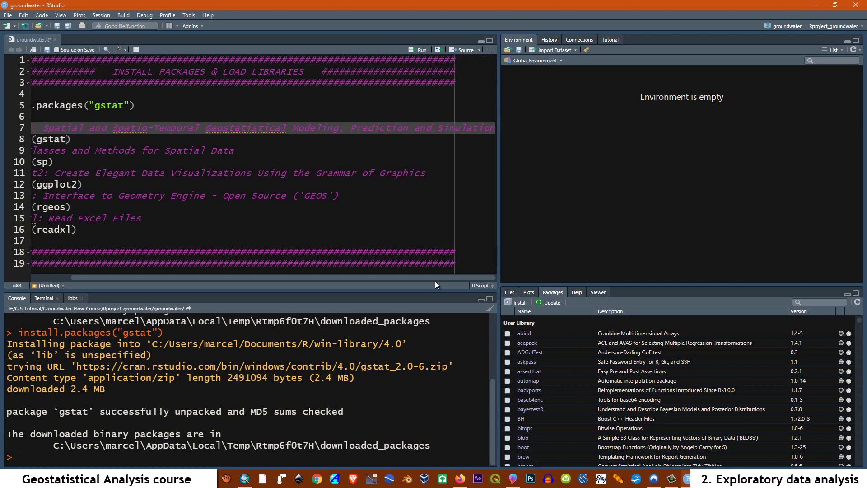
{"action": "scroll", "coordinate": [267, 273], "scroll_direction": "left", "scroll_amount": 3}
{"action": "left_click", "coordinate": [165, 157]}
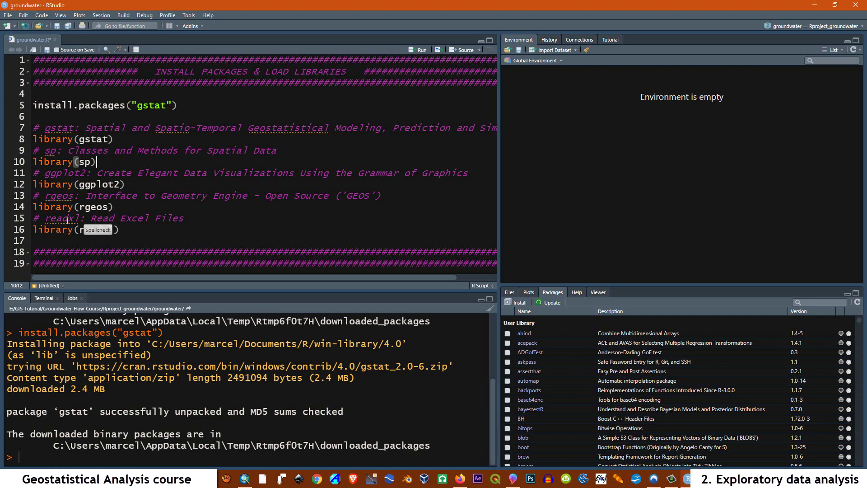
{"action": "left_click", "coordinate": [195, 216]}
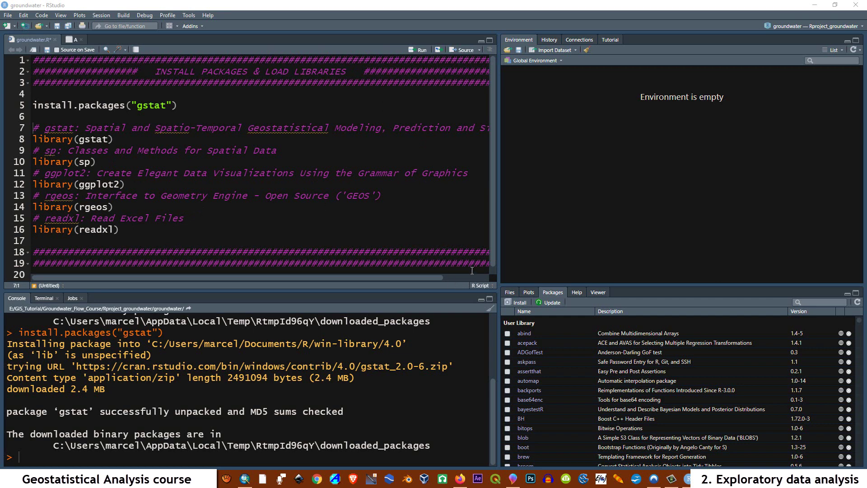
Step: Run the entire groundwater.R code block to install gstat and load all five libraries, and review the console output
{"action": "left_click", "coordinate": [472, 270]}
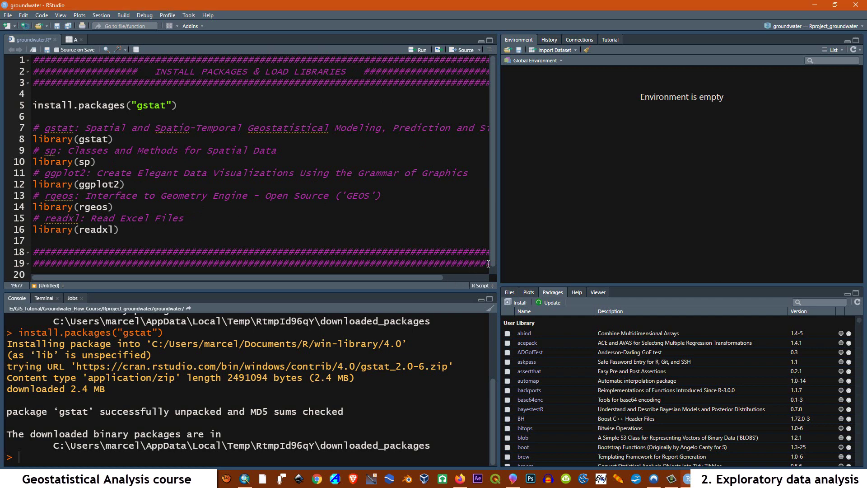
{"action": "left_click_drag", "start_coordinate": [477, 263], "coordinate": [33, 140]}
{"action": "left_click_drag", "start_coordinate": [3, 107], "coordinate": [33, 60]}
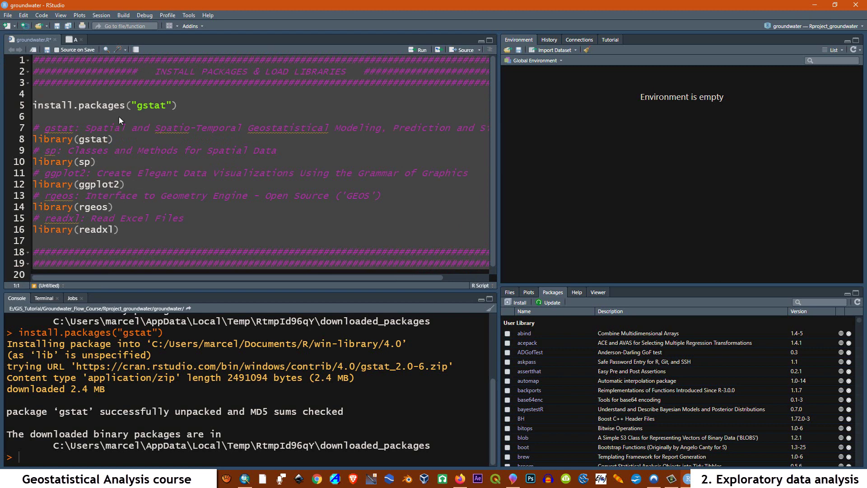
{"action": "left_click", "coordinate": [413, 53]}
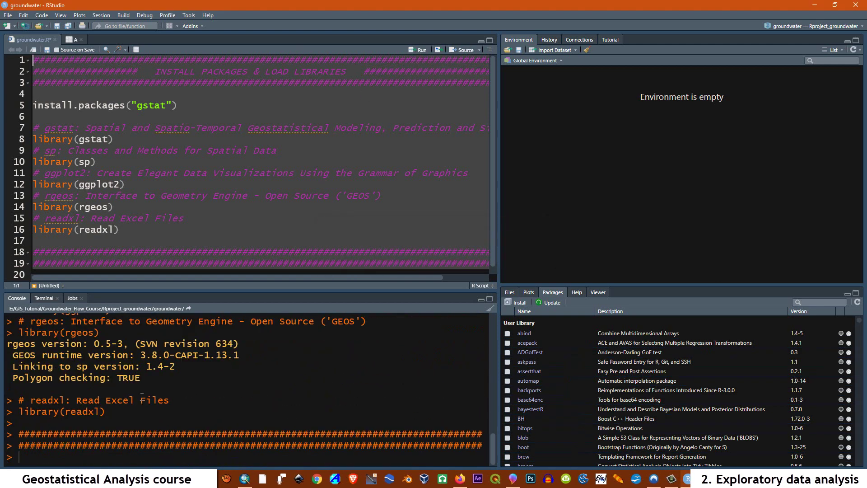
{"action": "scroll", "coordinate": [141, 397], "scroll_direction": "up", "scroll_amount": 5}
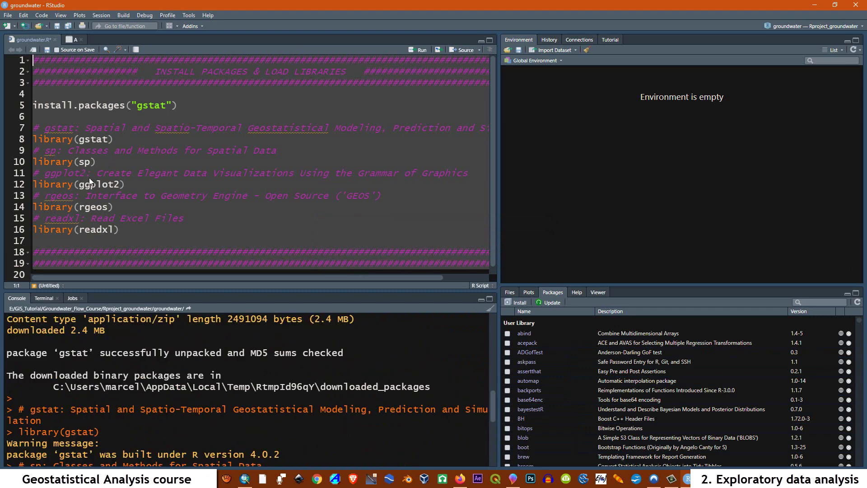
{"action": "scroll", "coordinate": [89, 177], "scroll_direction": "down", "scroll_amount": 1}
{"action": "scroll", "coordinate": [200, 396], "scroll_direction": "down", "scroll_amount": 5}
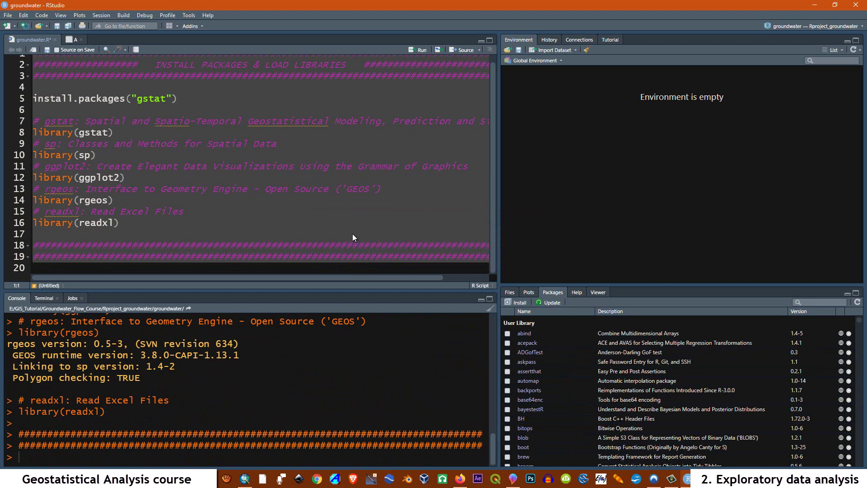
Step: Import A.csv from the Groundwater_Flow_Course Data folder with the base text importer as dataset A, using headings and comma separators
{"action": "left_click", "coordinate": [551, 51]}
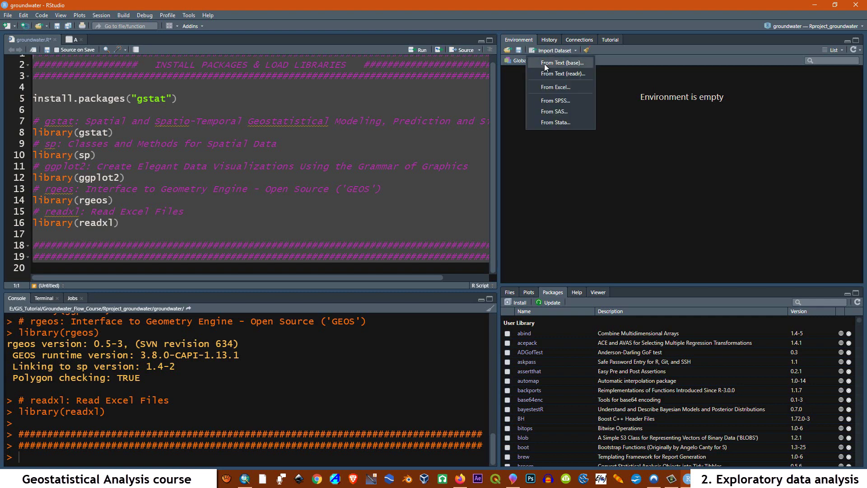
{"action": "left_click", "coordinate": [543, 63]}
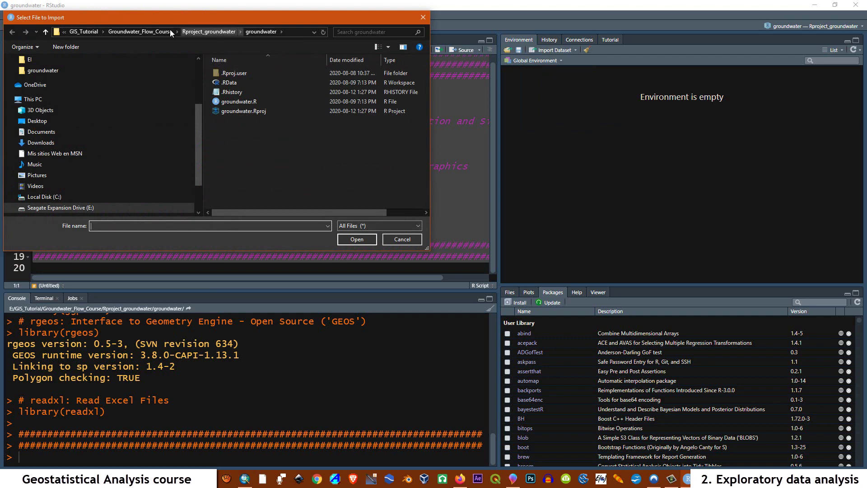
{"action": "left_click", "coordinate": [137, 33]}
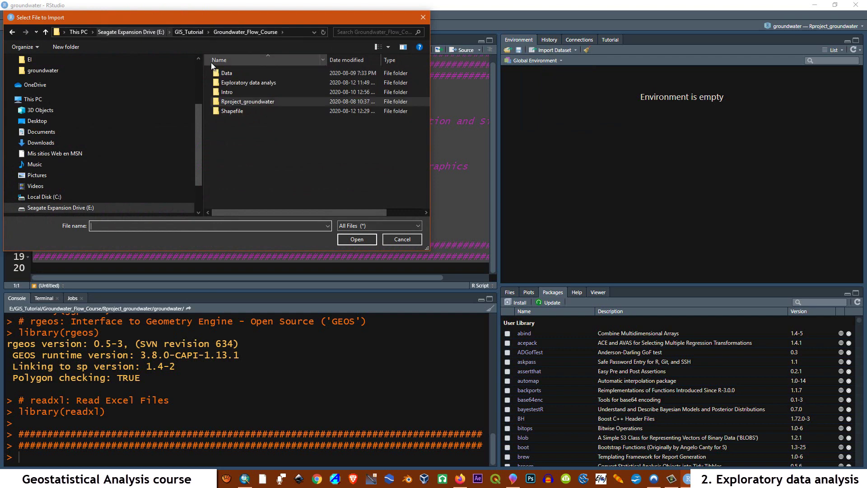
{"action": "double_click", "coordinate": [232, 77]}
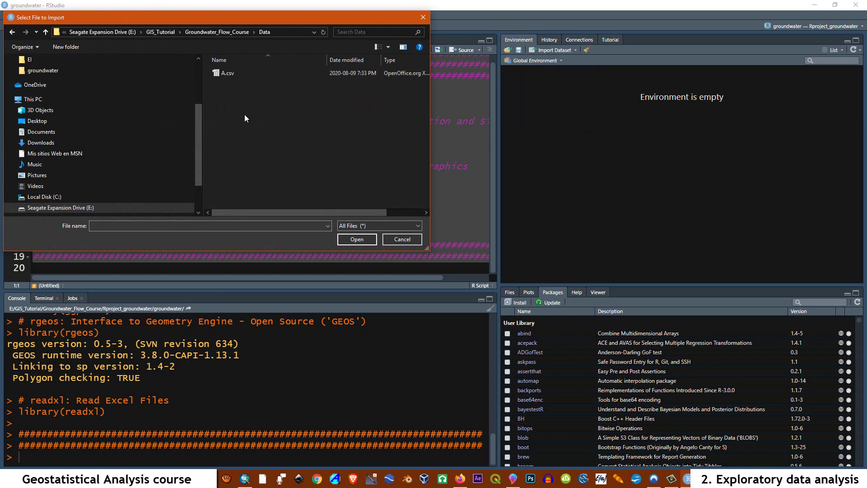
{"action": "left_click", "coordinate": [223, 73]}
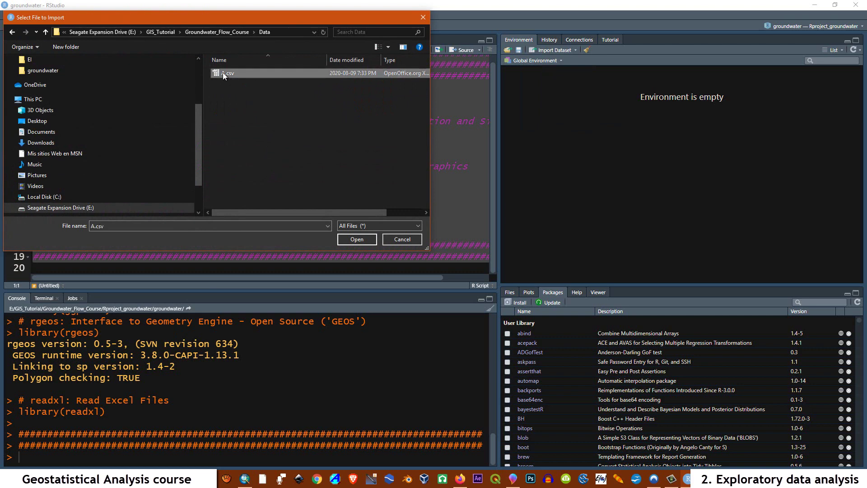
{"action": "left_click", "coordinate": [357, 239]}
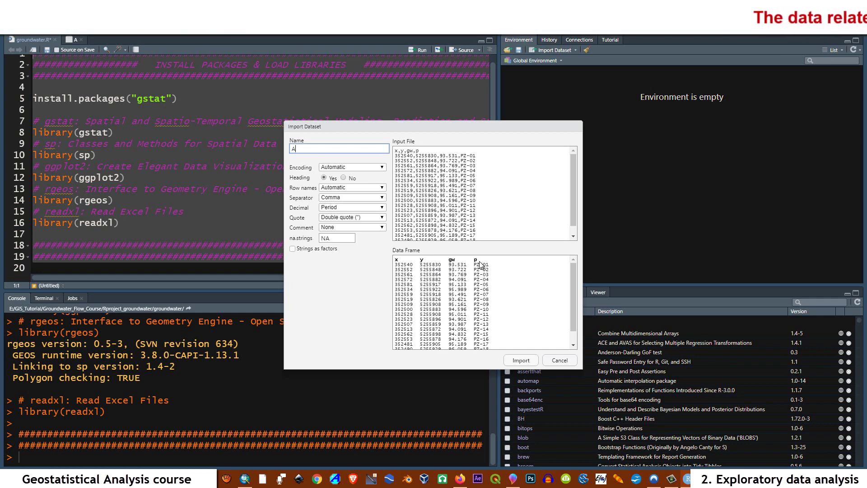
{"action": "left_click", "coordinate": [521, 360]}
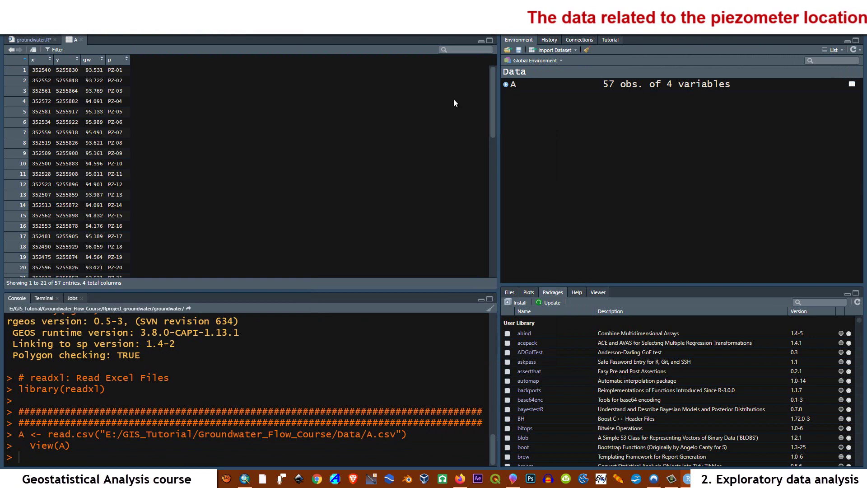
Step: Compare the script with the imported table A and expand A in the environment to inspect its variables
{"action": "left_click", "coordinate": [32, 39]}
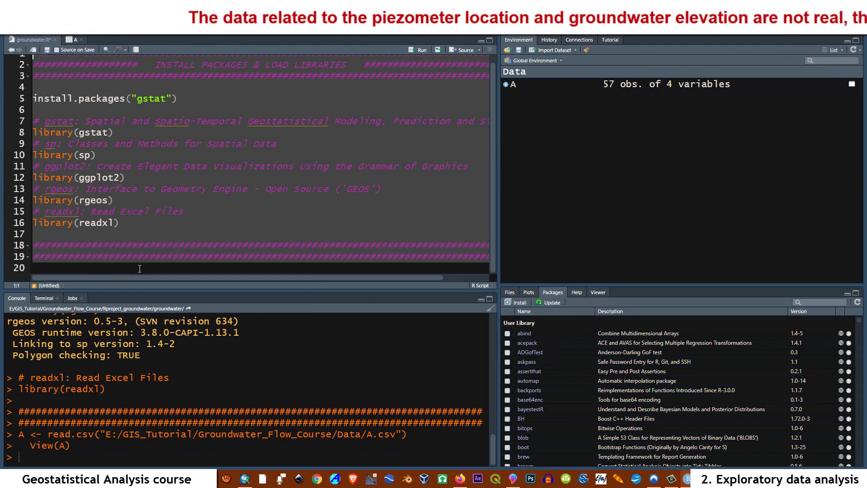
{"action": "left_click", "coordinate": [71, 40]}
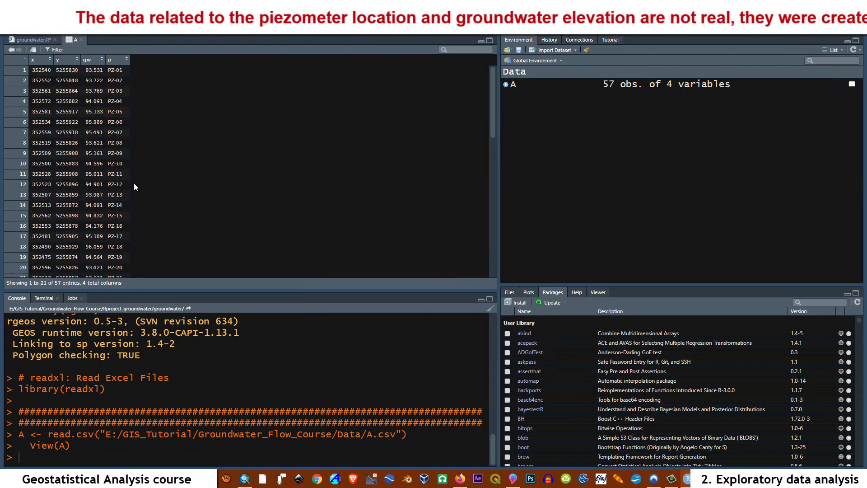
{"action": "left_click", "coordinate": [44, 36]}
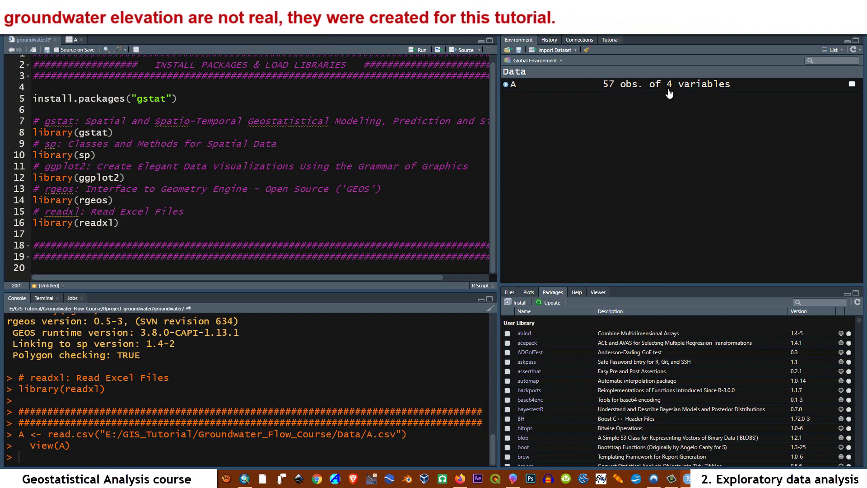
{"action": "left_click", "coordinate": [68, 40]}
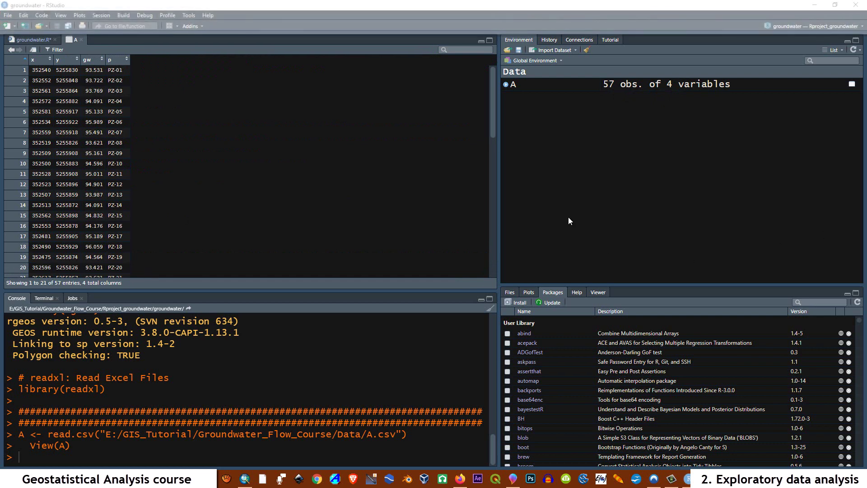
{"action": "left_click", "coordinate": [505, 85]}
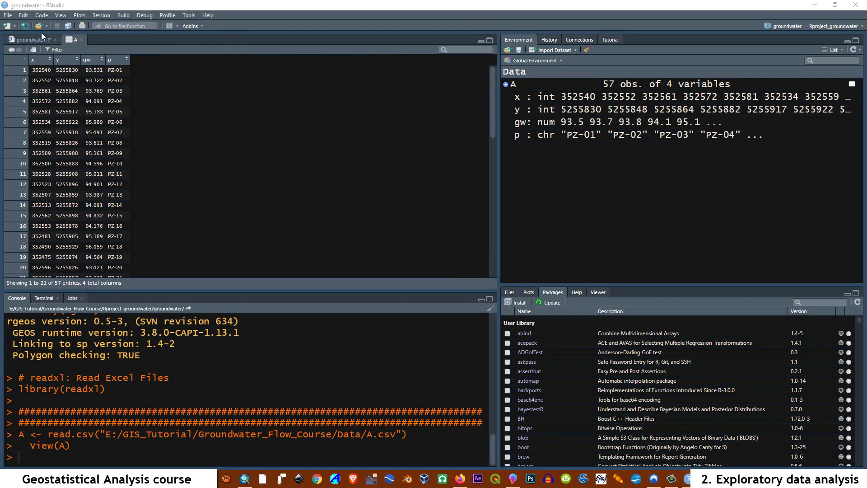
Step: Replace line 19 of groundwater.R with the copied "LOAD DATA, VIEW DATA & STATISTICS" code block
{"action": "left_click", "coordinate": [41, 41]}
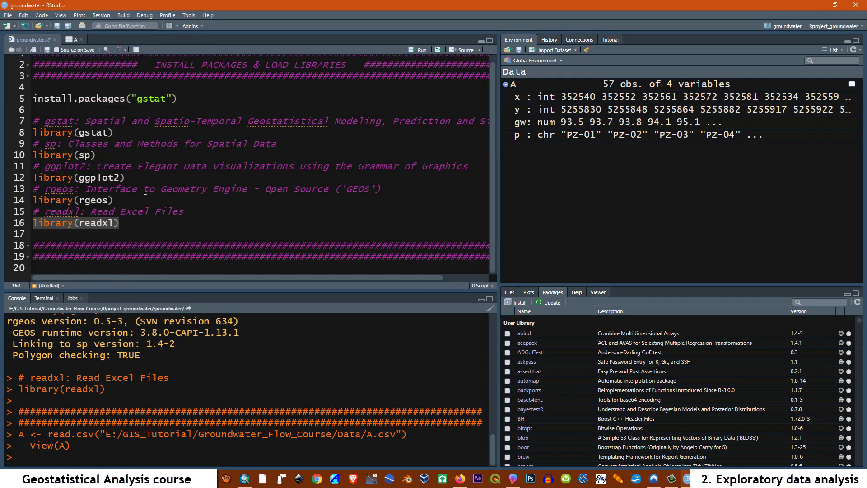
{"action": "left_click", "coordinate": [265, 256]}
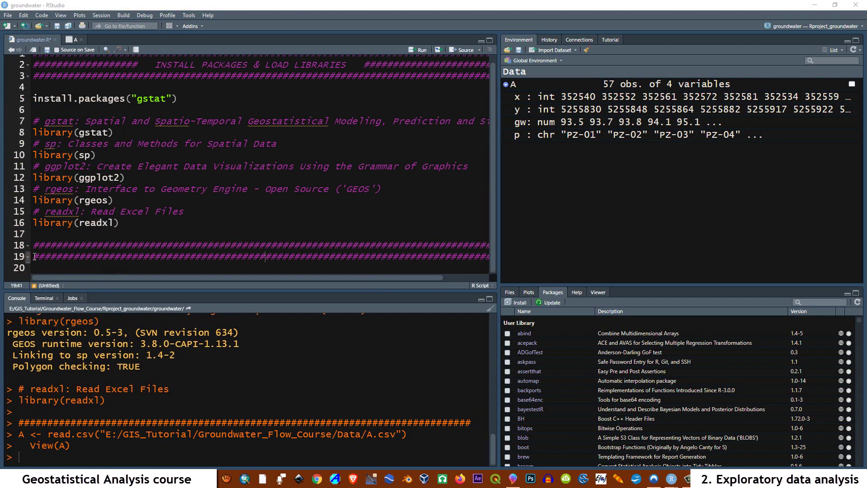
{"action": "left_click_drag", "start_coordinate": [34, 257], "coordinate": [457, 267]}
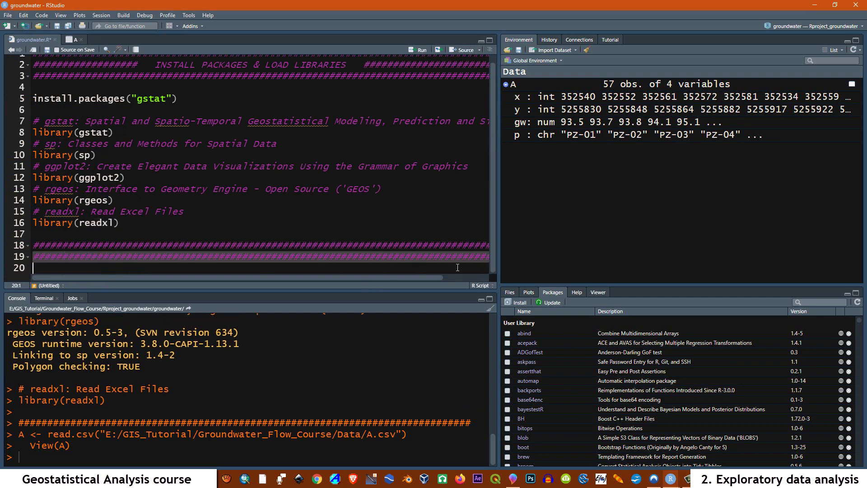
{"action": "right_click", "coordinate": [451, 257]}
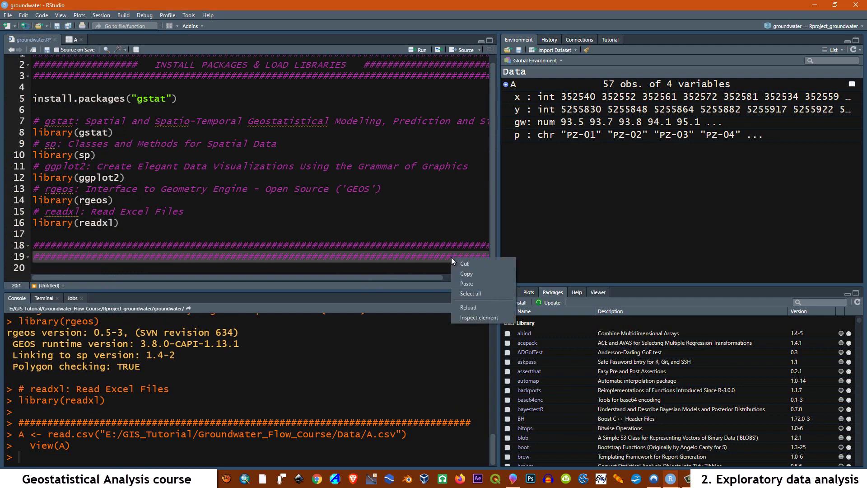
{"action": "left_click", "coordinate": [468, 284]}
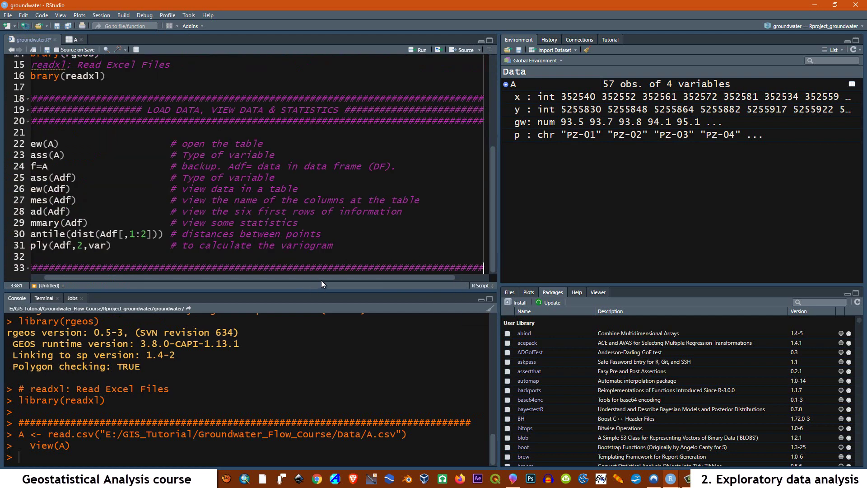
{"action": "left_click_drag", "start_coordinate": [321, 278], "coordinate": [135, 277]}
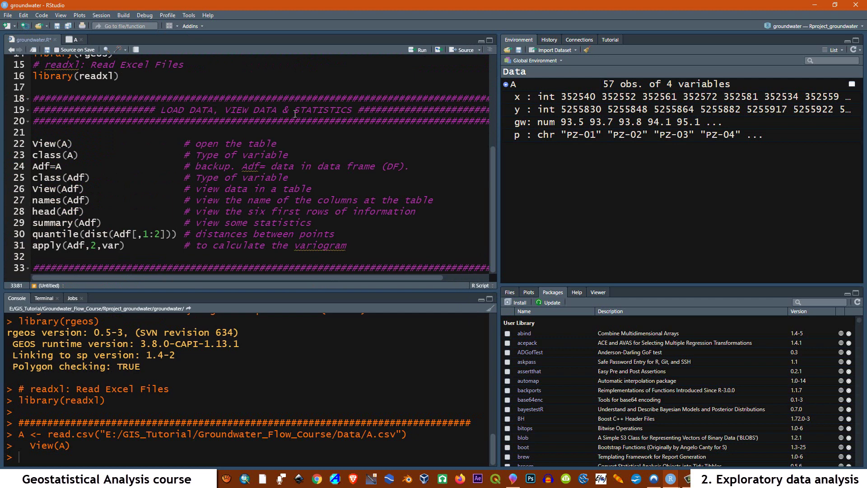
Step: Run only the View(A) line of the script to open the data table
{"action": "left_click_drag", "start_coordinate": [282, 143], "coordinate": [113, 144]}
{"action": "left_click", "coordinate": [96, 166]}
{"action": "left_click_drag", "start_coordinate": [285, 144], "coordinate": [33, 144]}
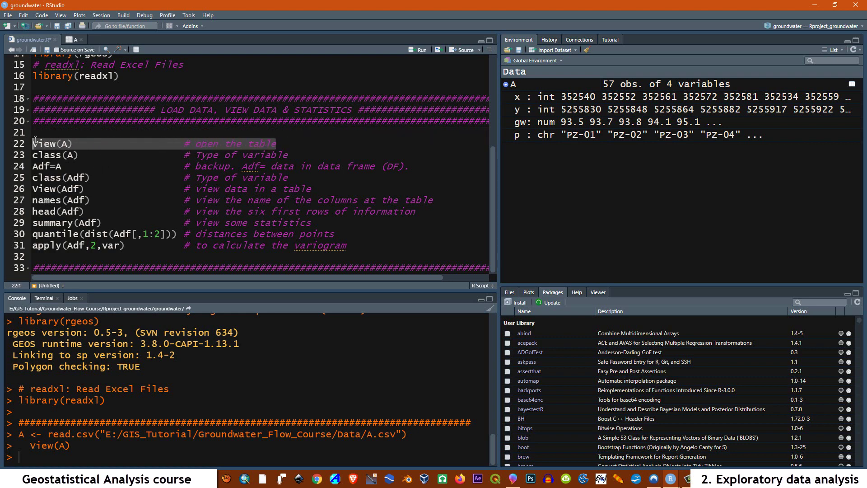
{"action": "left_click", "coordinate": [416, 51]}
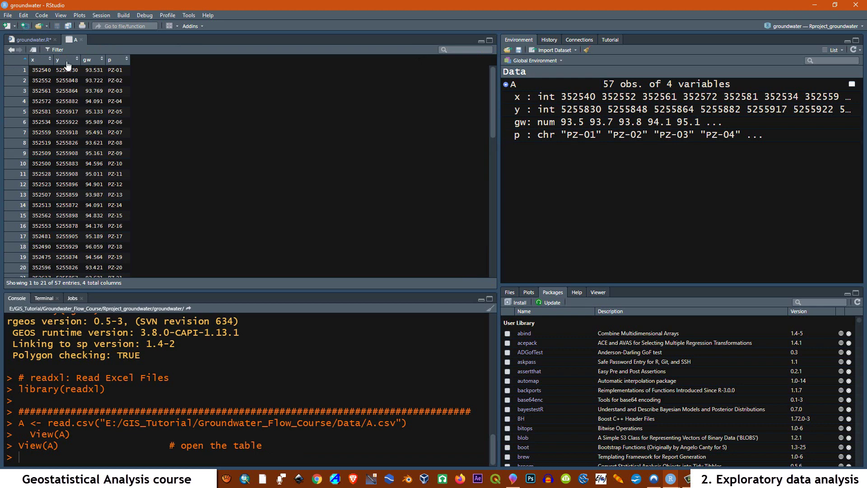
Step: Return to the groundwater.R script and run only the class(A) line to check the variable type
{"action": "left_click", "coordinate": [36, 40]}
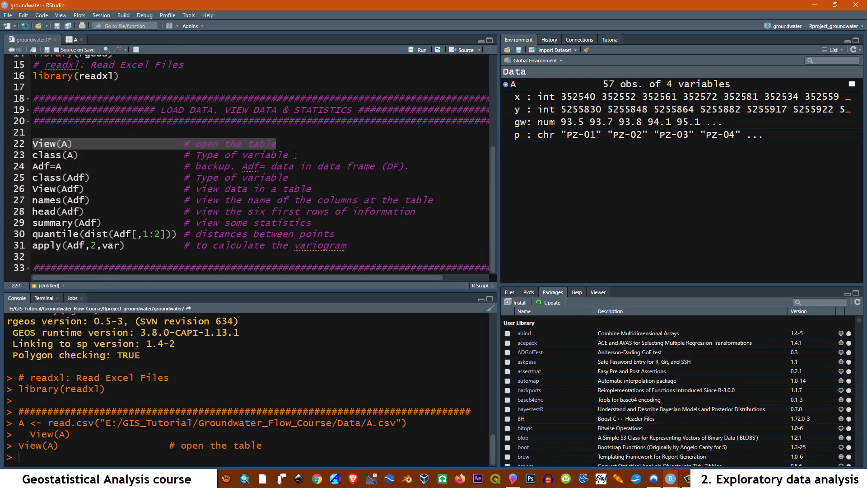
{"action": "left_click_drag", "start_coordinate": [295, 155], "coordinate": [29, 156]}
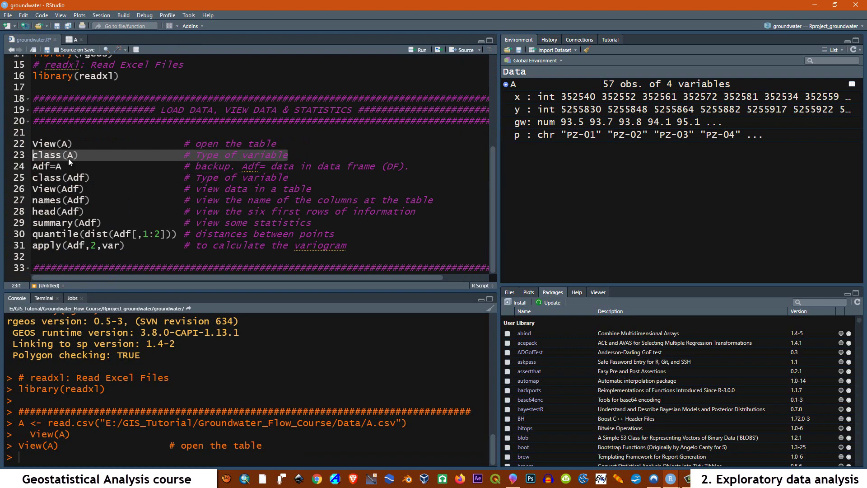
{"action": "left_click", "coordinate": [411, 52]}
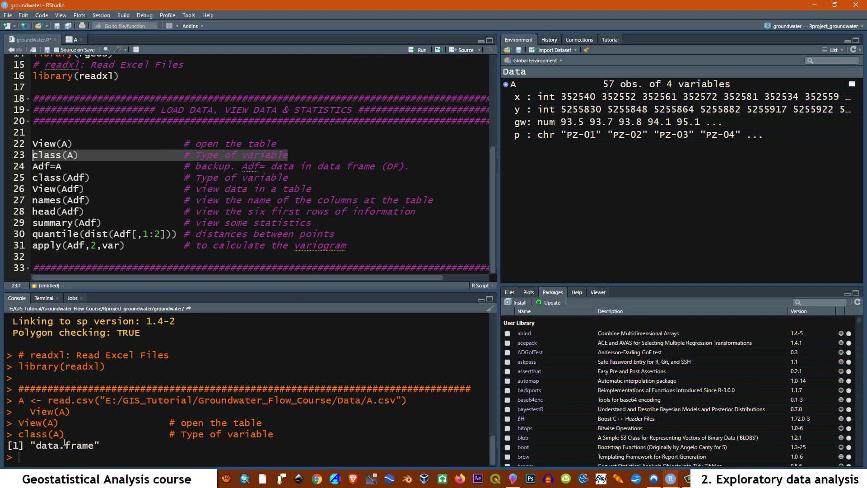
Step: Collapse A in the environment and run only the Adf=A line to back up the data as Adf
{"action": "left_click", "coordinate": [62, 166]}
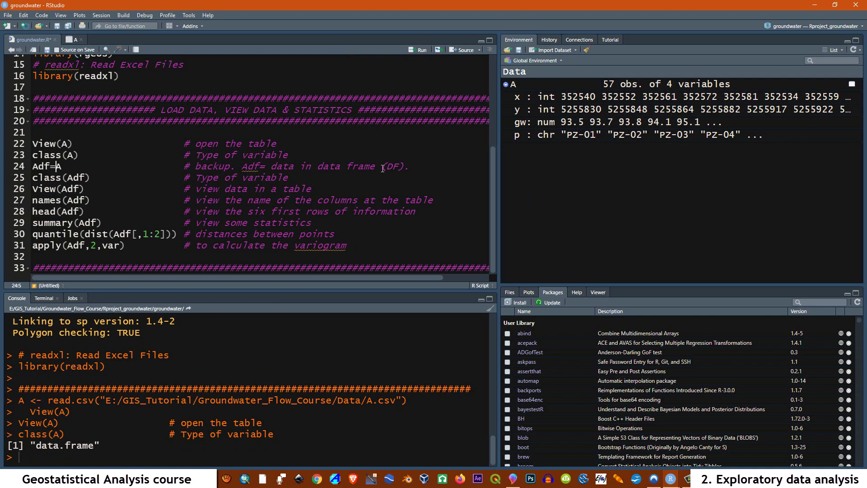
{"action": "left_click_drag", "start_coordinate": [415, 169], "coordinate": [33, 167]}
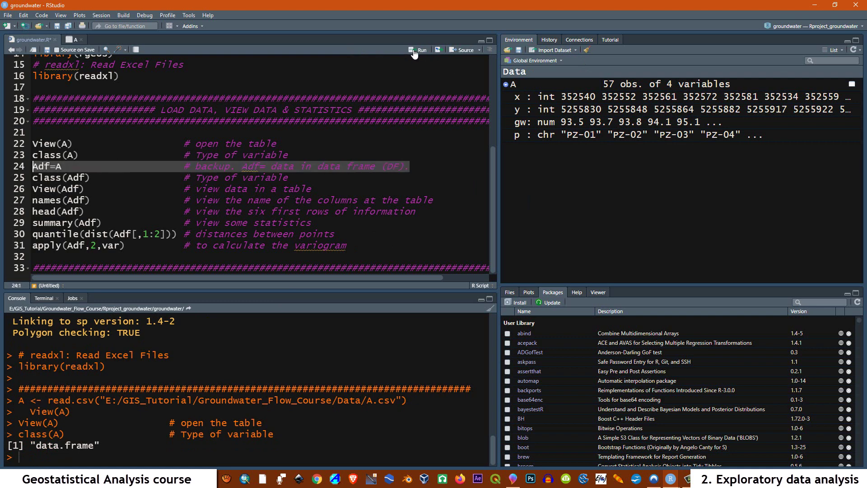
{"action": "left_click", "coordinate": [507, 85]}
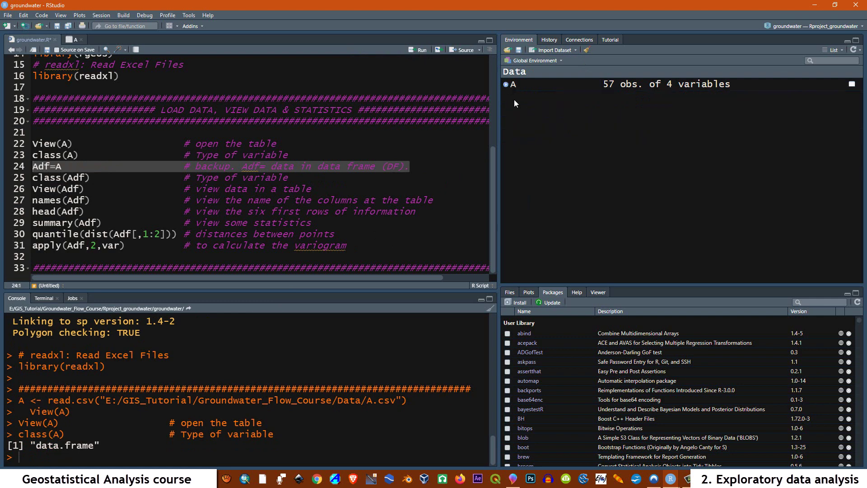
{"action": "left_click", "coordinate": [419, 50]}
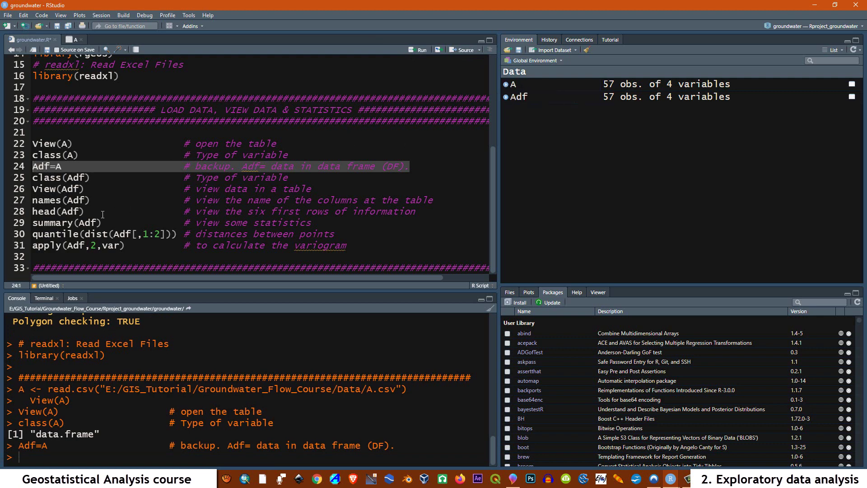
Step: Run the class(Adf) and View(Adf) lines to check the backup's type and table, and return to the script
{"action": "left_click_drag", "start_coordinate": [299, 182], "coordinate": [33, 177]}
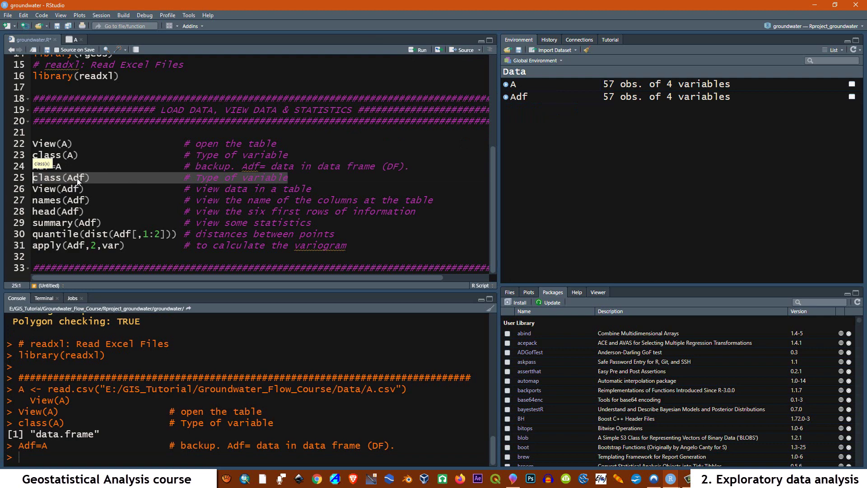
{"action": "left_click", "coordinate": [412, 53]}
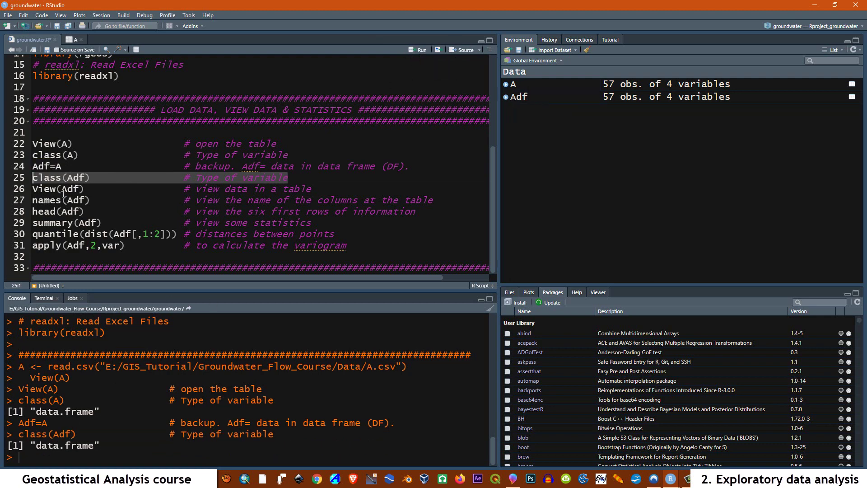
{"action": "left_click_drag", "start_coordinate": [316, 192], "coordinate": [33, 189]}
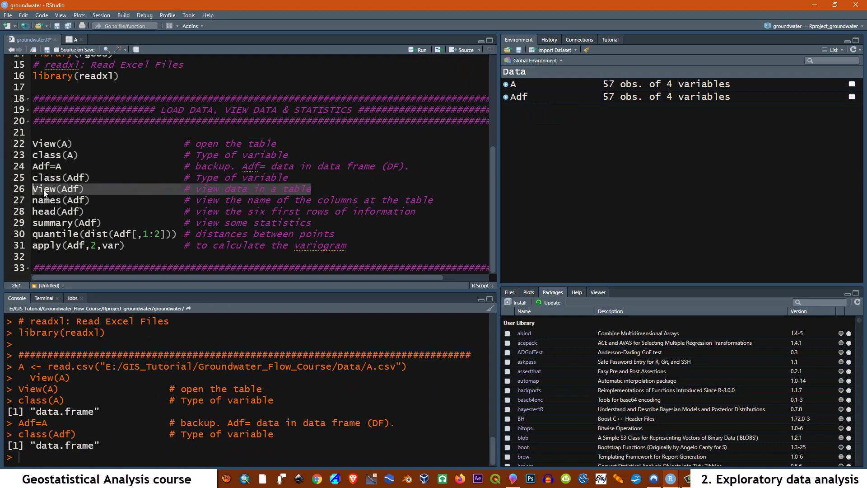
{"action": "left_click", "coordinate": [411, 50]}
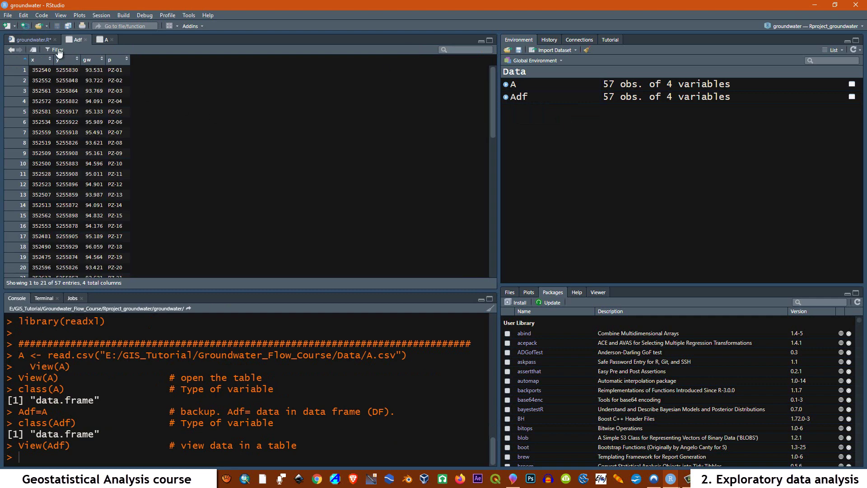
{"action": "left_click", "coordinate": [37, 39]}
{"action": "left_click", "coordinate": [72, 40]}
{"action": "left_click", "coordinate": [41, 41]}
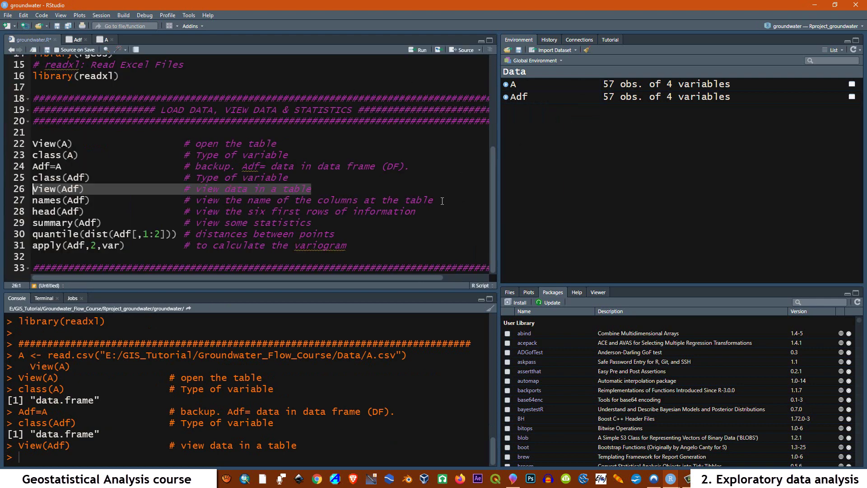
Step: Run the names(Adf) and head(Adf) lines to list the column names and the first six rows
{"action": "left_click", "coordinate": [24, 199]}
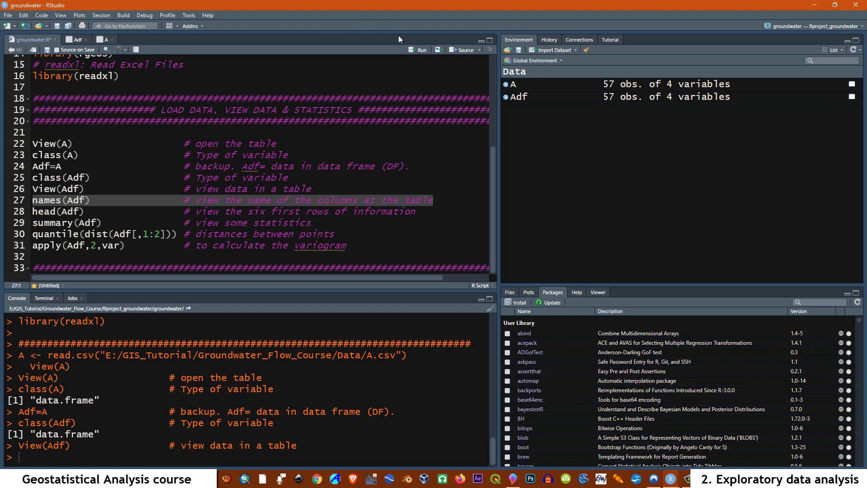
{"action": "left_click", "coordinate": [417, 50]}
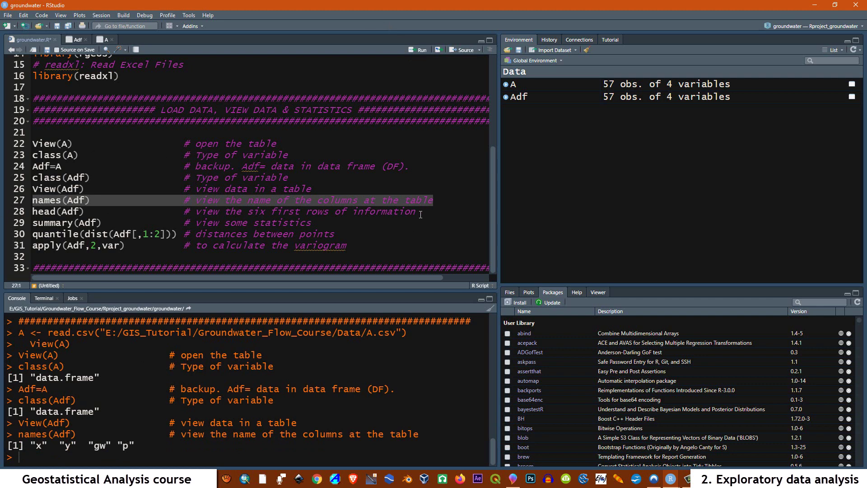
{"action": "left_click_drag", "start_coordinate": [420, 215], "coordinate": [28, 214]}
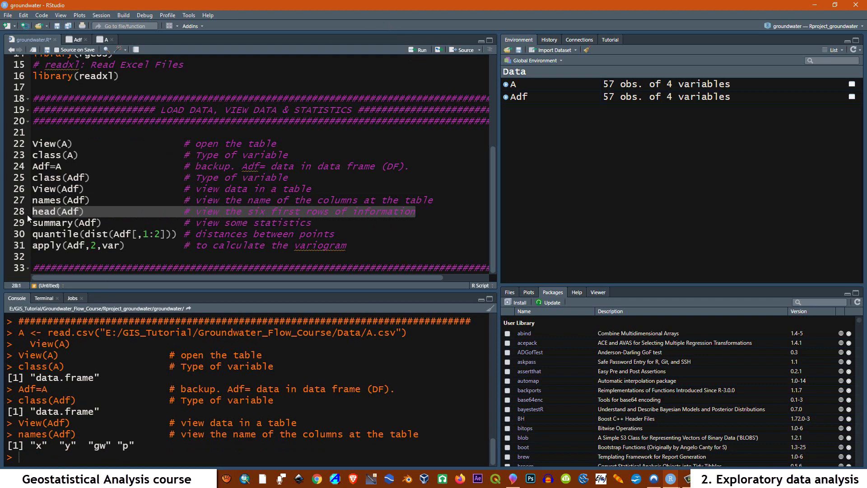
{"action": "mouse_move", "coordinate": [89, 232]}
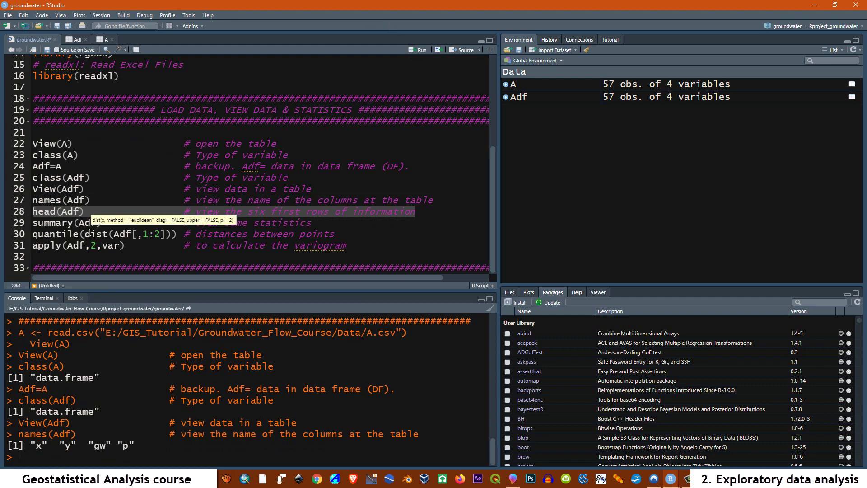
{"action": "left_click", "coordinate": [412, 51]}
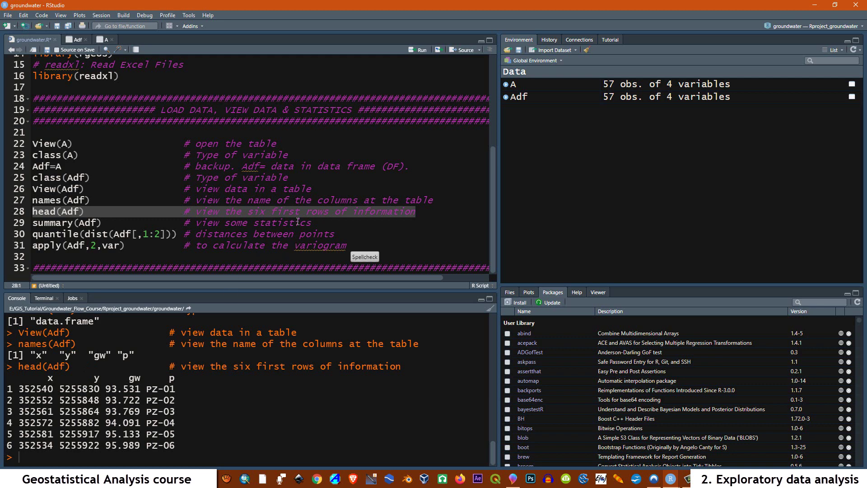
Step: Run summary(Adf) and examine the gw statistics, and compute the point-distance quantiles with quantile(dist(Adf[,1:2]))
{"action": "left_click_drag", "start_coordinate": [316, 221], "coordinate": [32, 223]}
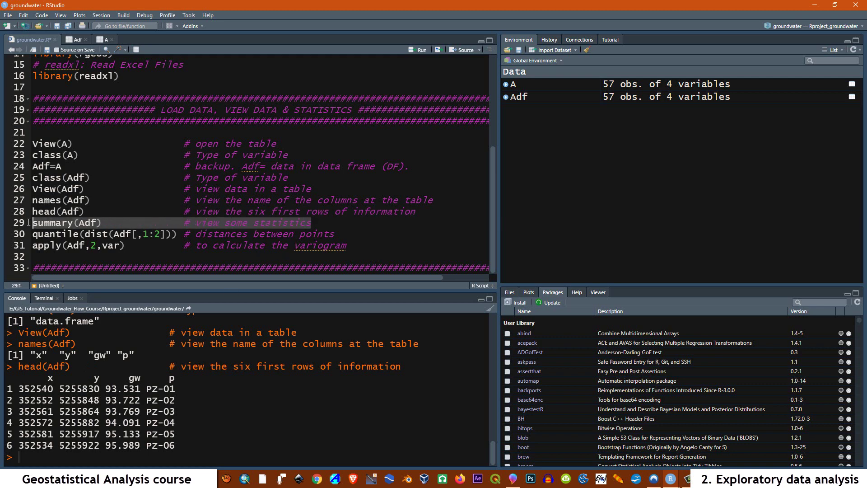
{"action": "left_click", "coordinate": [412, 50]}
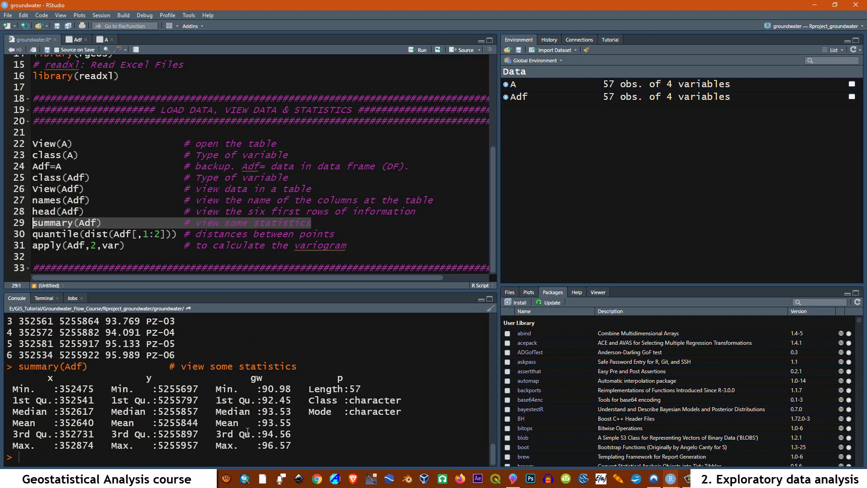
{"action": "left_click_drag", "start_coordinate": [297, 423], "coordinate": [261, 411]}
{"action": "left_click_drag", "start_coordinate": [291, 389], "coordinate": [256, 388]}
{"action": "left_click_drag", "start_coordinate": [296, 445], "coordinate": [257, 432]}
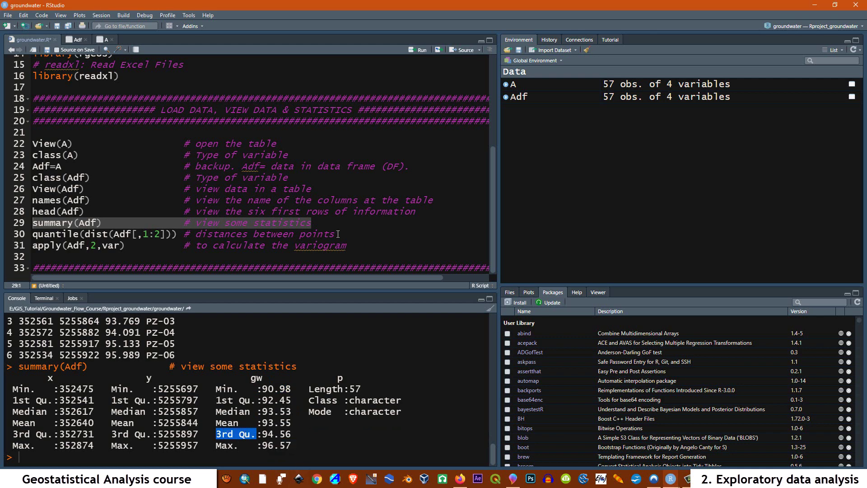
{"action": "left_click_drag", "start_coordinate": [338, 234], "coordinate": [33, 235]}
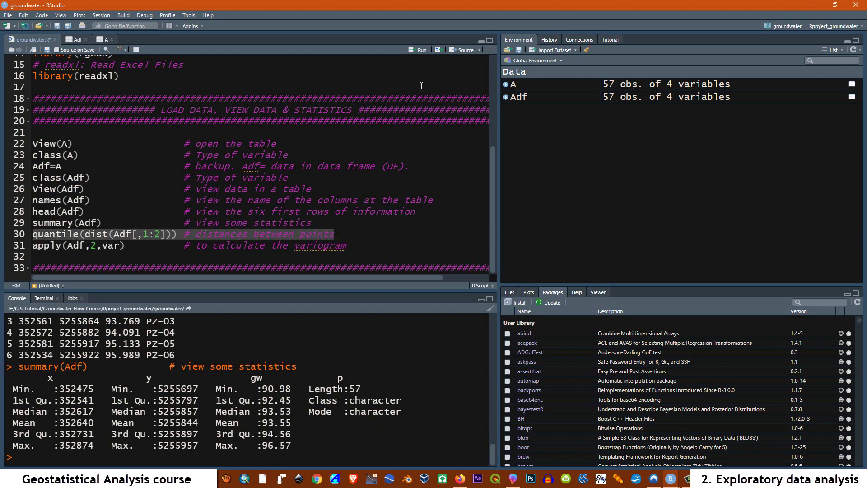
{"action": "left_click", "coordinate": [413, 52]}
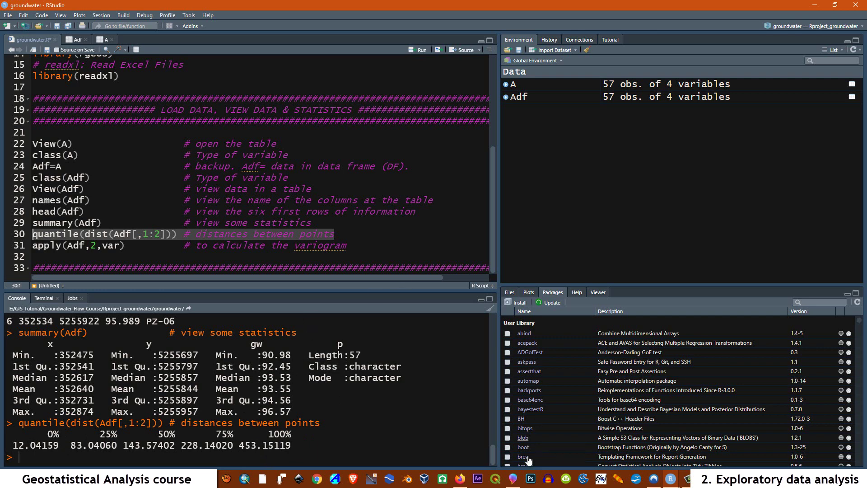
Step: Switch to QGIS, open the recent groundwater project and hide the Google Satellite layer
{"action": "left_click", "coordinate": [496, 479]}
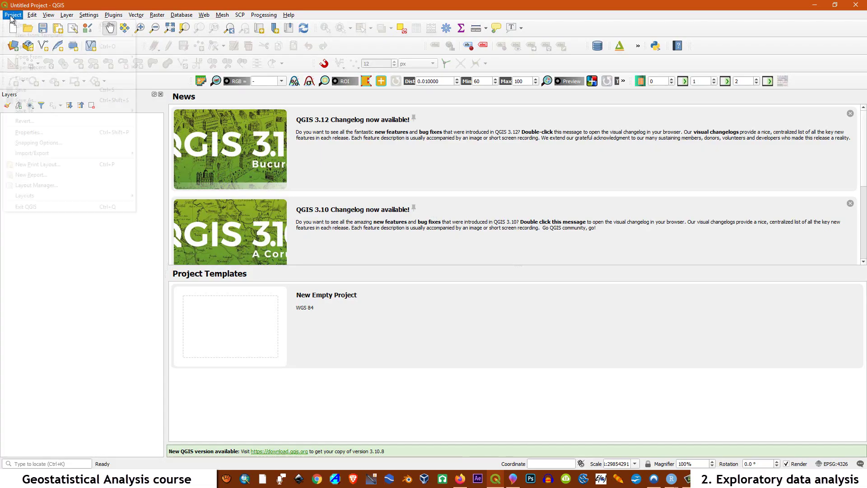
{"action": "left_click", "coordinate": [13, 15]}
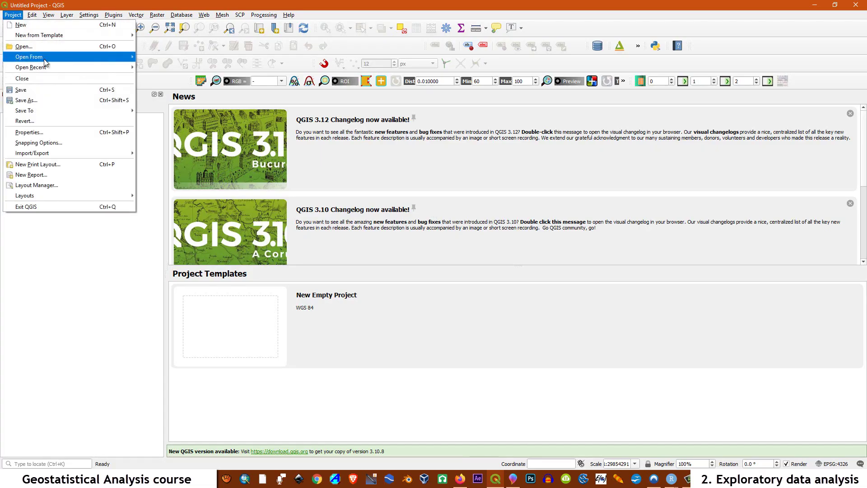
{"action": "mouse_move", "coordinate": [54, 69]}
{"action": "left_click", "coordinate": [189, 67]}
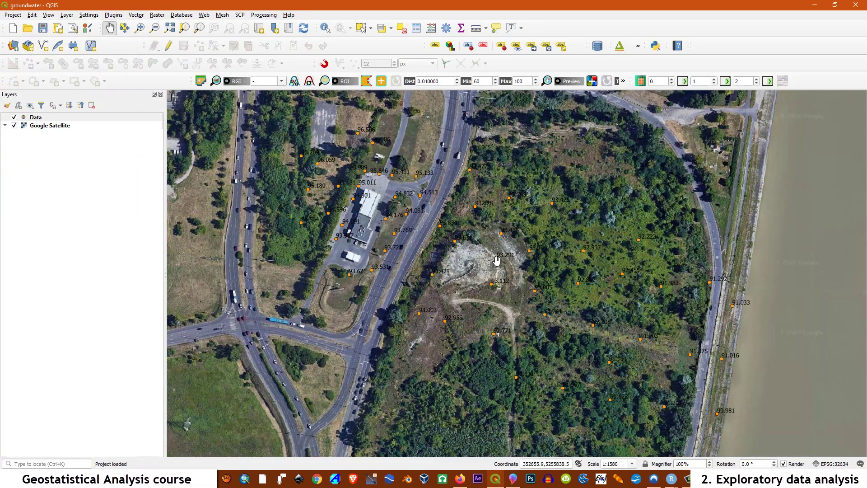
{"action": "left_click", "coordinate": [14, 126]}
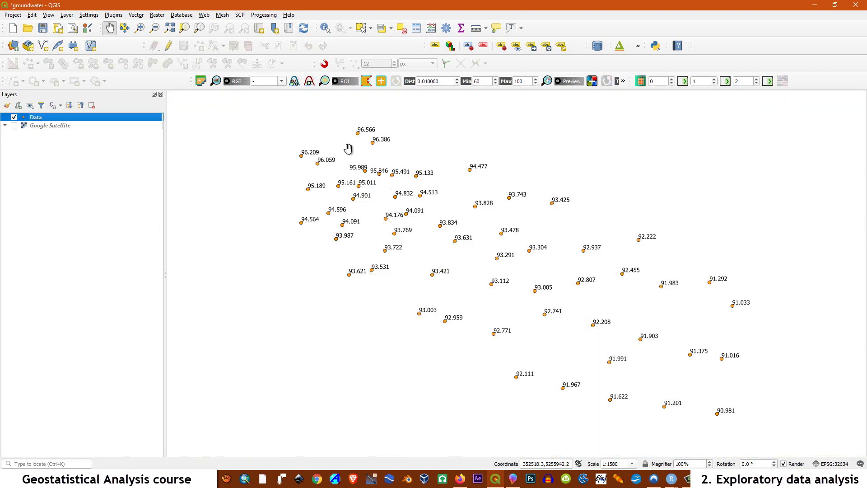
Step: Measure the distance between the neighbouring points labelled 95.846 and 95.491 and close the measurement
{"action": "scroll", "coordinate": [348, 148], "scroll_direction": "up", "scroll_amount": 1}
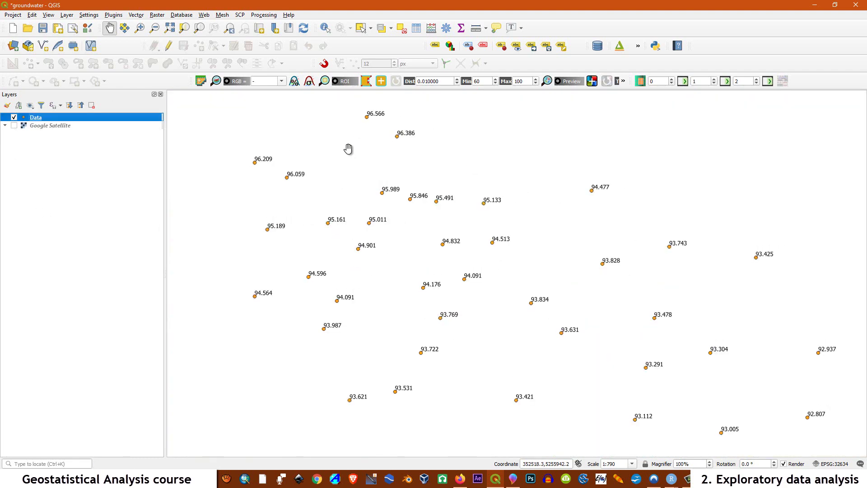
{"action": "left_click", "coordinate": [476, 30]}
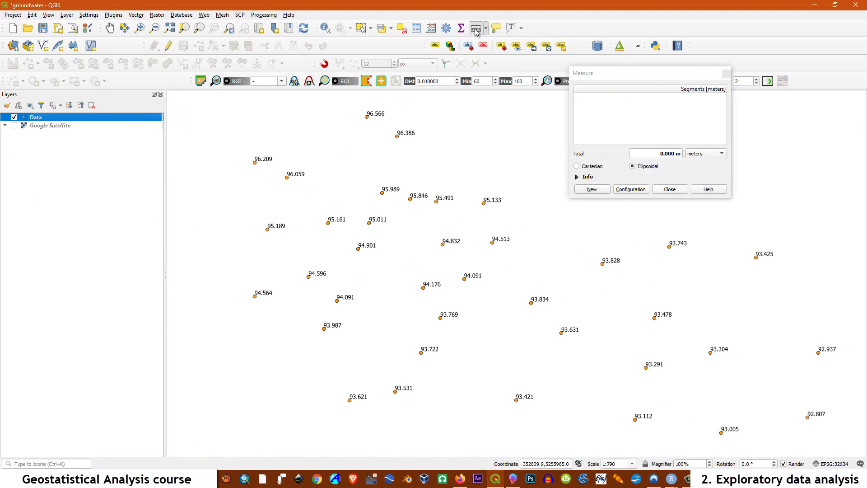
{"action": "left_click", "coordinate": [410, 199]}
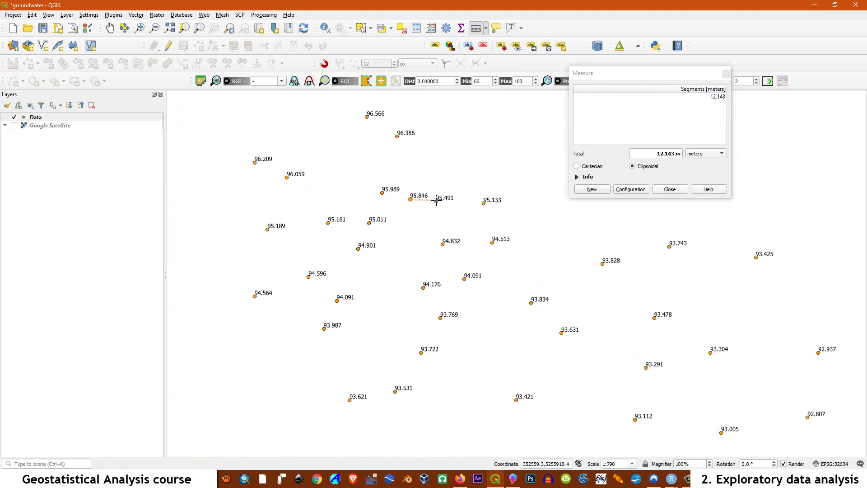
{"action": "scroll", "coordinate": [437, 202], "scroll_direction": "up", "scroll_amount": 1}
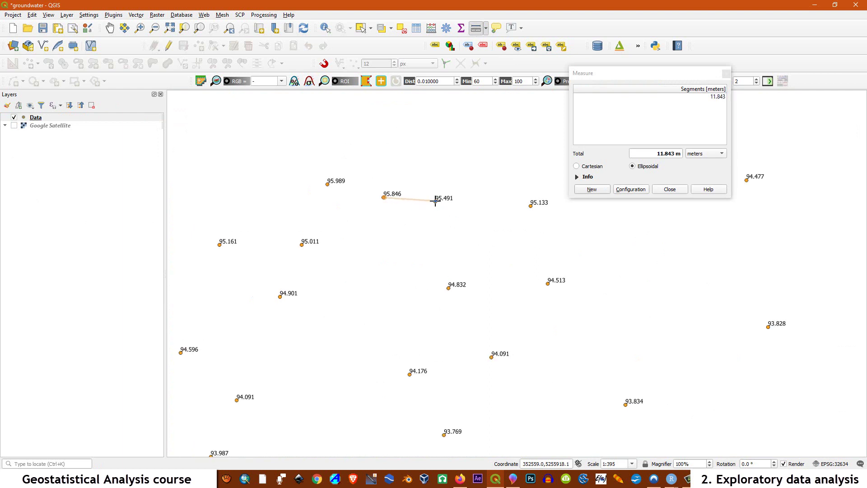
{"action": "left_click", "coordinate": [435, 202]}
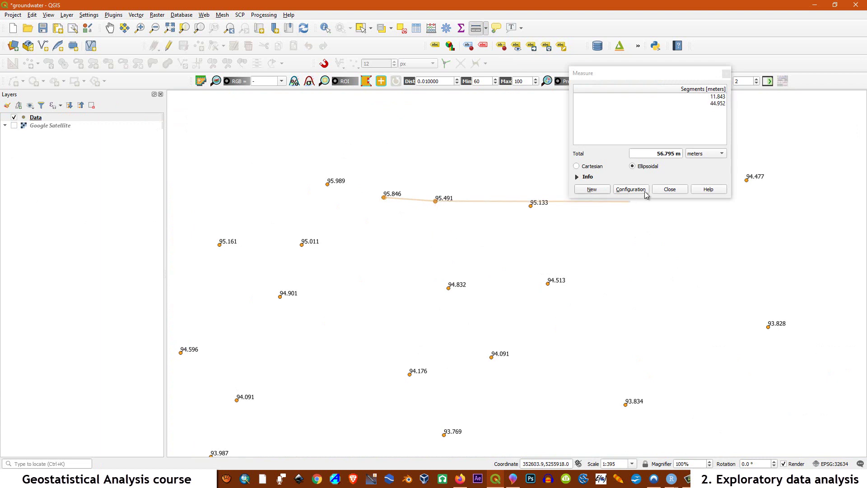
{"action": "left_click", "coordinate": [665, 190]}
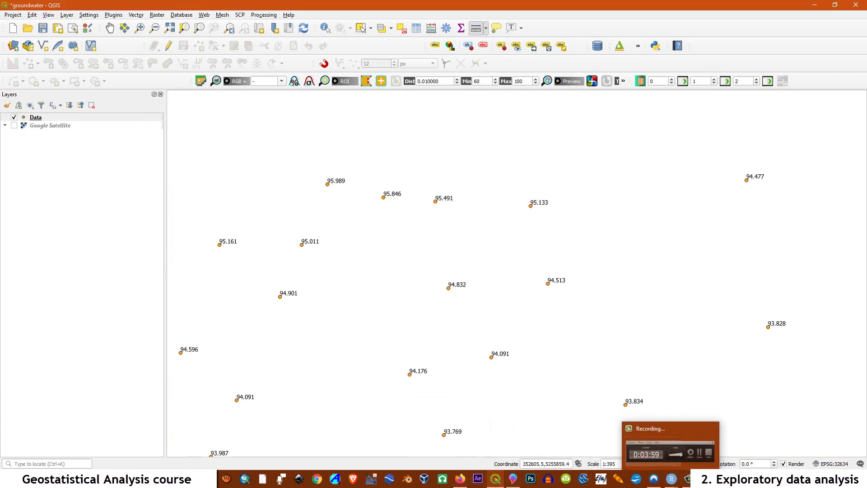
Step: Check the distance quantiles in RStudio and, in QGIS, measure the distance between the points labelled 96.209 and 90.981
{"action": "mouse_move", "coordinate": [672, 478]}
{"action": "left_click", "coordinate": [621, 413]}
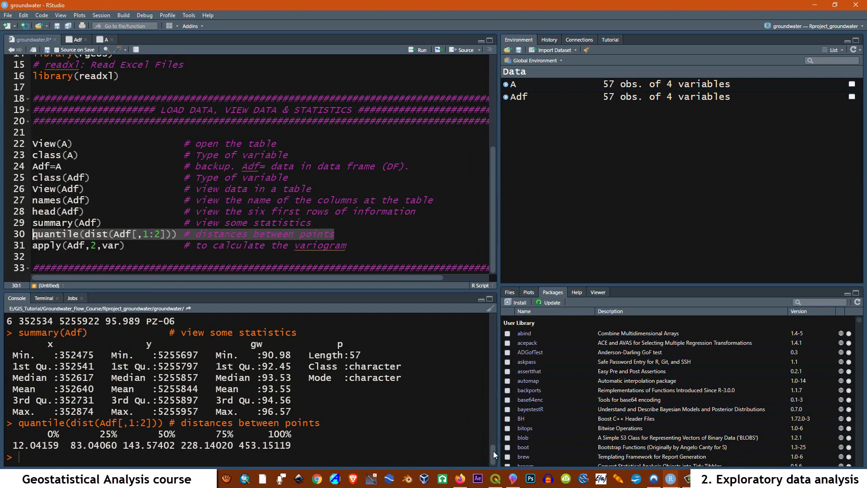
{"action": "left_click", "coordinate": [496, 480]}
{"action": "scroll", "coordinate": [361, 212], "scroll_direction": "down", "scroll_amount": 3}
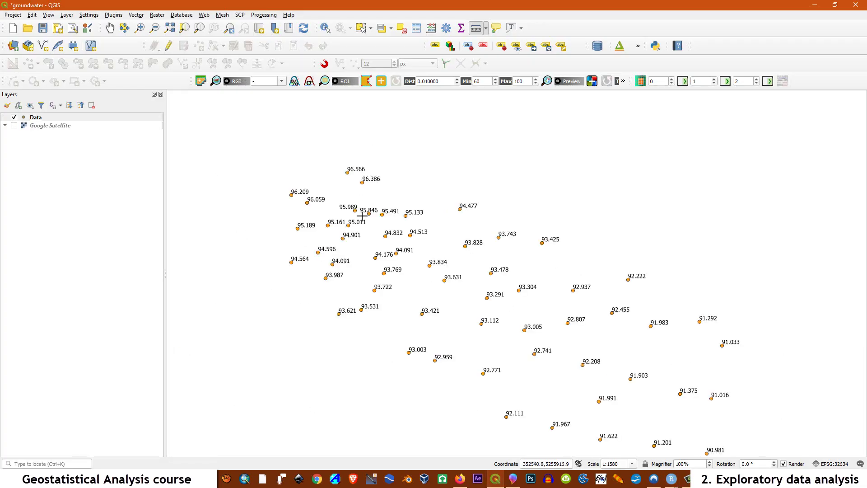
{"action": "scroll", "coordinate": [404, 252], "scroll_direction": "up", "scroll_amount": 1}
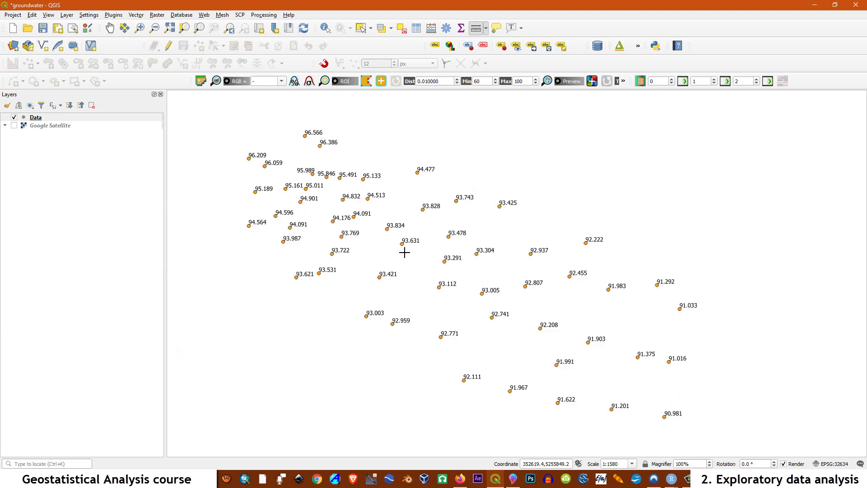
{"action": "left_click", "coordinate": [248, 158]}
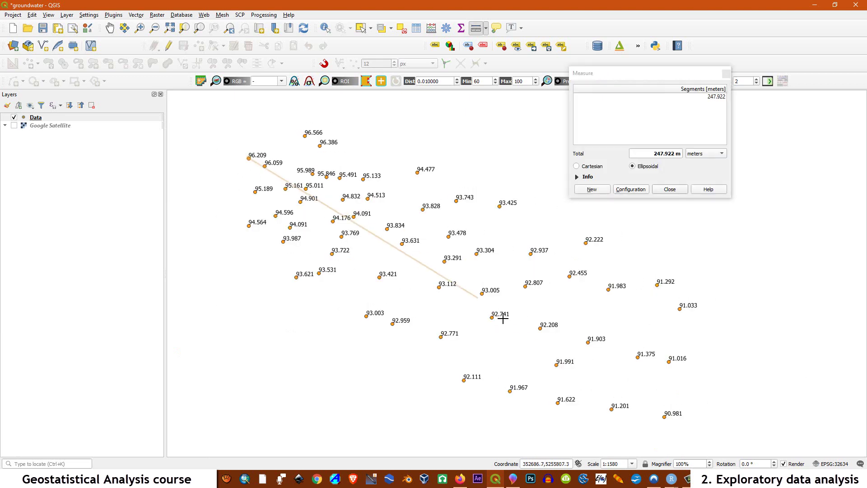
{"action": "left_click", "coordinate": [664, 416]}
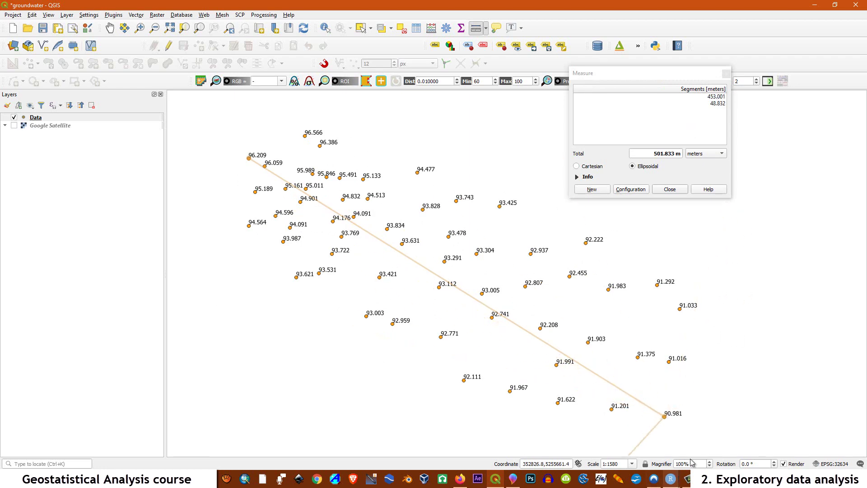
Step: Switch to RStudio and run the apply(Adf,2,var) line to compute the variance of each column
{"action": "mouse_move", "coordinate": [671, 482]}
{"action": "left_click", "coordinate": [715, 437]}
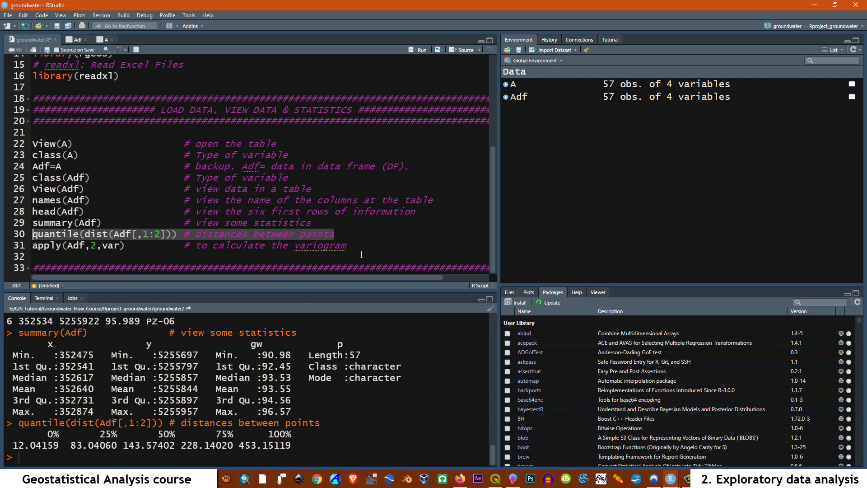
{"action": "left_click_drag", "start_coordinate": [347, 245], "coordinate": [23, 246]}
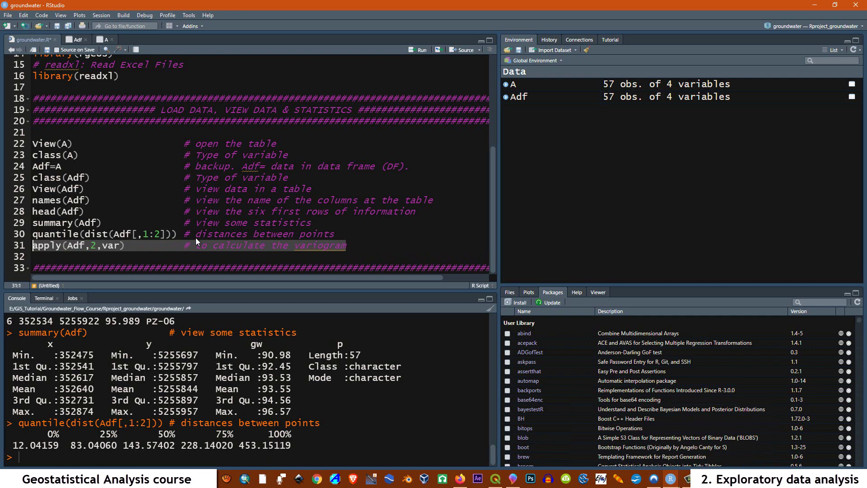
{"action": "left_click", "coordinate": [410, 52]}
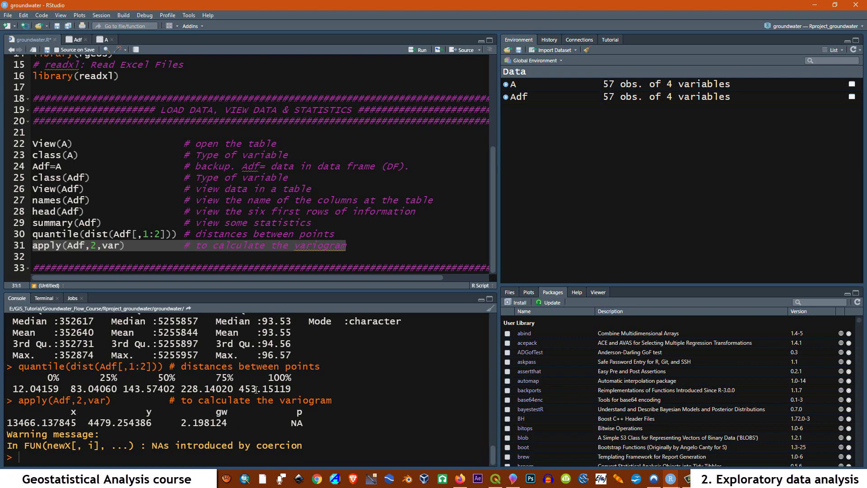
{"action": "left_click", "coordinate": [355, 244]}
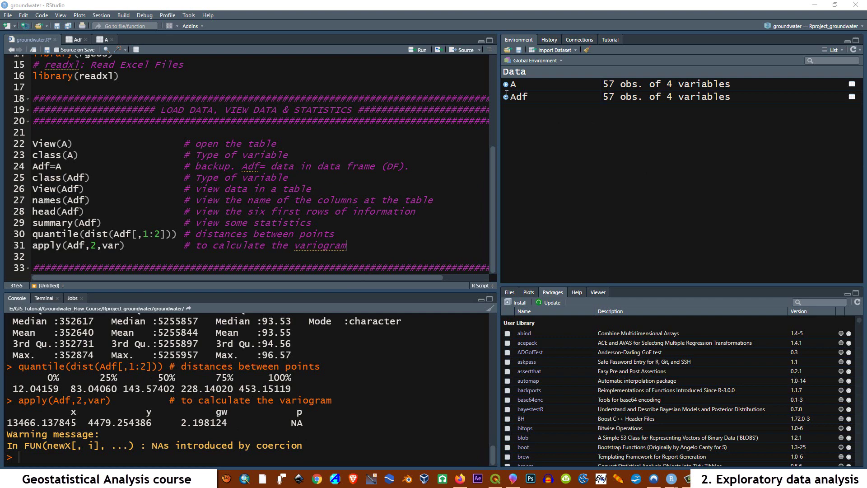
Step: Paste the copied HISTOGRAM AND FREQUENCY CURVE code at the end of the script's last comment line
{"action": "left_click", "coordinate": [35, 269]}
{"action": "key", "text": "End"}
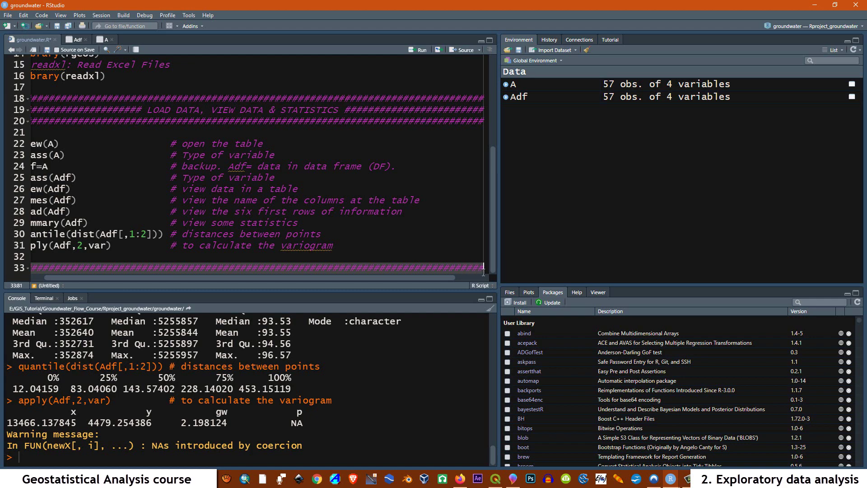
{"action": "right_click", "coordinate": [462, 266]}
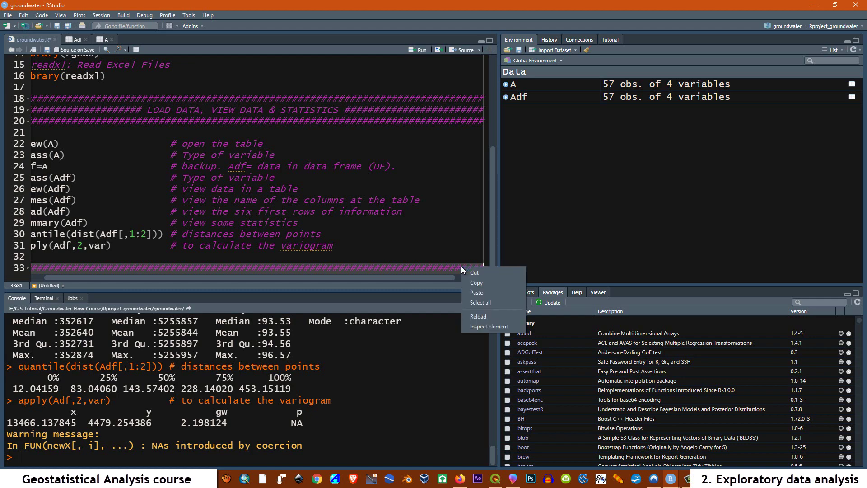
{"action": "left_click", "coordinate": [476, 293]}
{"action": "scroll", "coordinate": [229, 146], "scroll_direction": "up", "scroll_amount": 6}
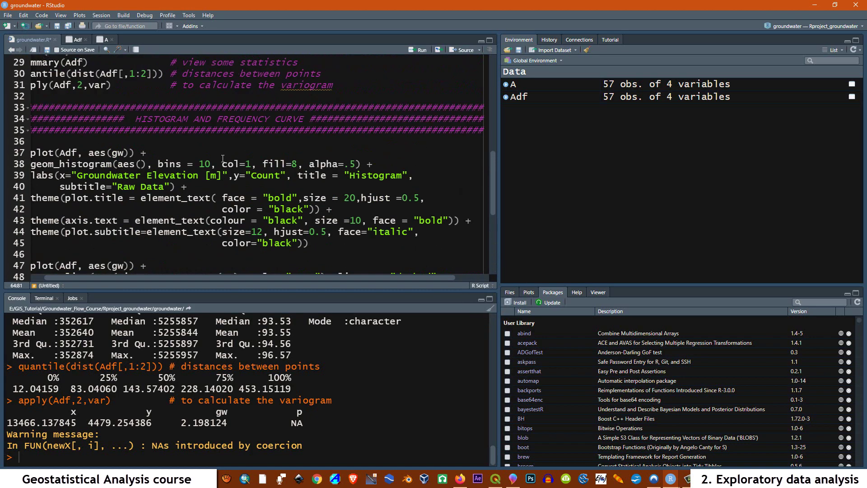
{"action": "left_click_drag", "start_coordinate": [311, 280], "coordinate": [193, 285]}
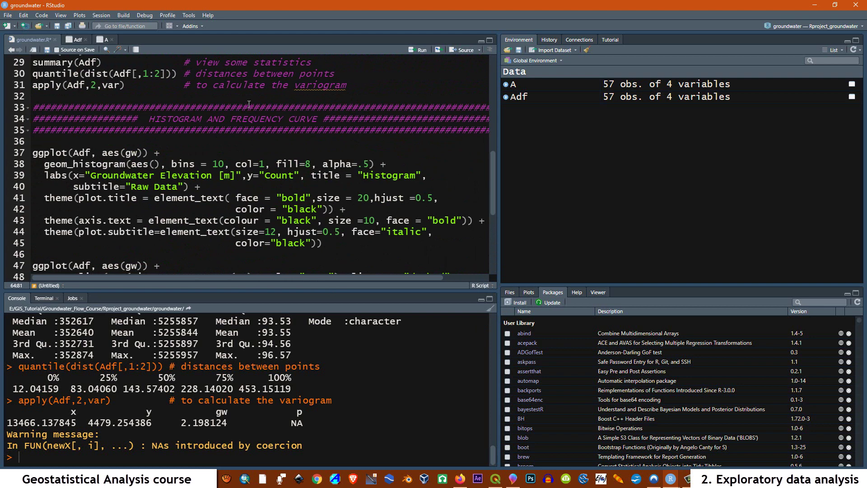
Step: Reduce the indentation of the subtitle line and the two color = "black" continuation lines in the histogram code to two spaces
{"action": "left_click", "coordinate": [74, 185]}
{"action": "key", "text": "BackSpace"}
{"action": "key", "text": "BackSpace"}
{"action": "key", "text": "BackSpace"}
{"action": "key", "text": "BackSpace"}
{"action": "key", "text": "BackSpace"}
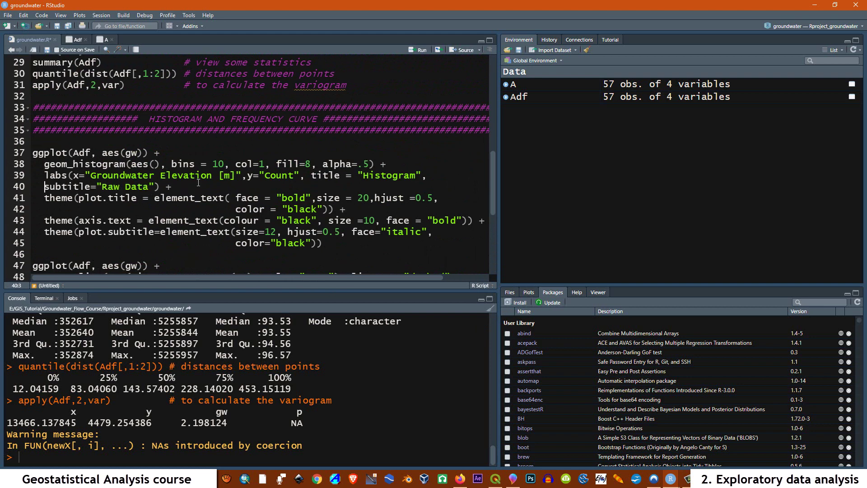
{"action": "left_click", "coordinate": [235, 209]}
{"action": "key", "text": "BackSpace"}
{"action": "key", "text": "BackSpace"}
{"action": "key", "text": "BackSpace"}
{"action": "key", "text": "BackSpace"}
{"action": "key", "text": "BackSpace"}
{"action": "key", "text": "BackSpace"}
{"action": "key", "text": "BackSpace"}
{"action": "key", "text": "BackSpace"}
{"action": "key", "text": "BackSpace"}
{"action": "key", "text": "BackSpace"}
{"action": "key", "text": "BackSpace"}
{"action": "key", "text": "BackSpace"}
{"action": "key", "text": "BackSpace"}
{"action": "key", "text": "BackSpace"}
{"action": "key", "text": "BackSpace"}
{"action": "key", "text": "BackSpace"}
{"action": "key", "text": "BackSpace"}
{"action": "key", "text": "BackSpace"}
{"action": "key", "text": "BackSpace"}
{"action": "key", "text": "BackSpace"}
{"action": "key", "text": "BackSpace"}
{"action": "key", "text": "BackSpace"}
{"action": "key", "text": "BackSpace"}
{"action": "key", "text": "BackSpace"}
{"action": "key", "text": "BackSpace"}
{"action": "key", "text": "BackSpace"}
{"action": "key", "text": "BackSpace"}
{"action": "key", "text": "BackSpace"}
{"action": "left_click", "coordinate": [236, 243]}
{"action": "key", "text": "BackSpace"}
{"action": "key", "text": "BackSpace"}
{"action": "key", "text": "BackSpace"}
{"action": "key", "text": "BackSpace"}
{"action": "key", "text": "BackSpace"}
{"action": "key", "text": "BackSpace"}
{"action": "key", "text": "BackSpace"}
{"action": "key", "text": "BackSpace"}
{"action": "key", "text": "BackSpace"}
{"action": "key", "text": "BackSpace"}
{"action": "key", "text": "BackSpace"}
{"action": "key", "text": "BackSpace"}
{"action": "key", "text": "BackSpace"}
{"action": "key", "text": "BackSpace"}
{"action": "key", "text": "BackSpace"}
{"action": "key", "text": "BackSpace"}
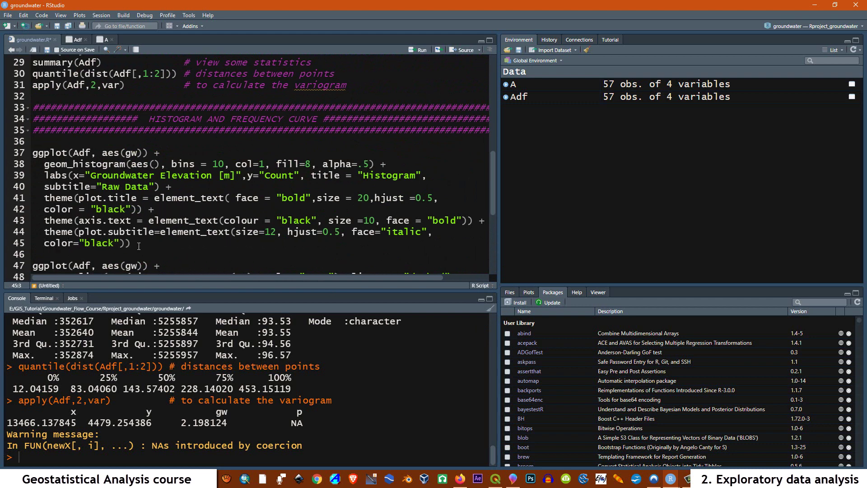
Step: Run only the ggplot(Adf, aes(gw)) part of the histogram code to draw the empty base plot
{"action": "left_click_drag", "start_coordinate": [136, 244], "coordinate": [31, 153]}
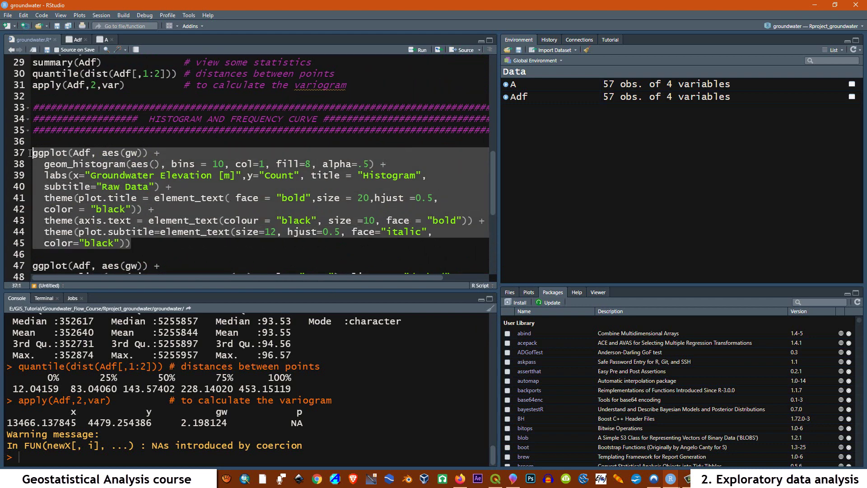
{"action": "left_click", "coordinate": [215, 150]}
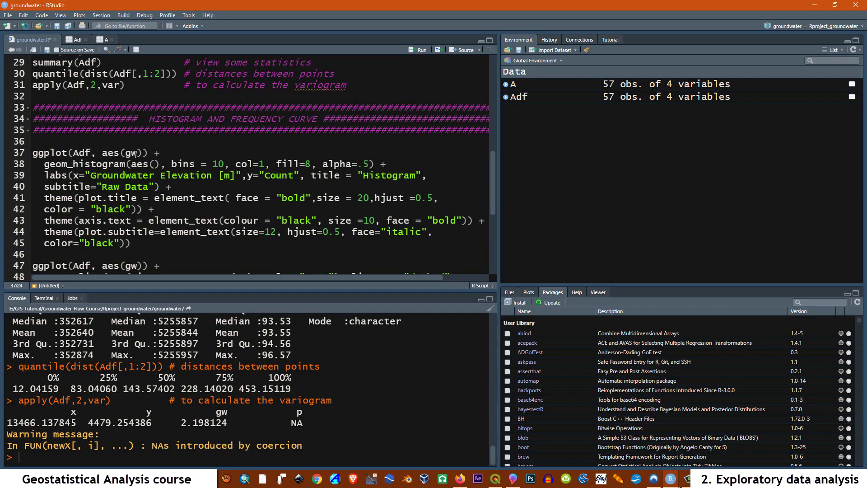
{"action": "left_click_drag", "start_coordinate": [147, 152], "coordinate": [33, 153]}
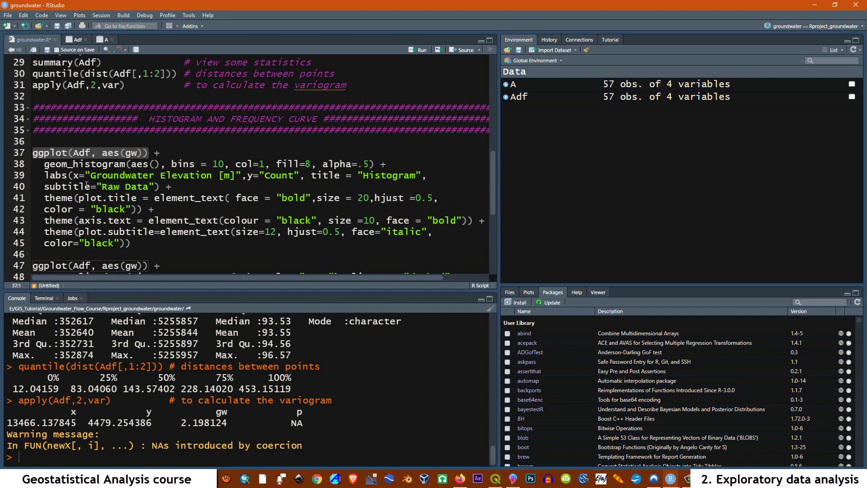
{"action": "left_click", "coordinate": [412, 51]}
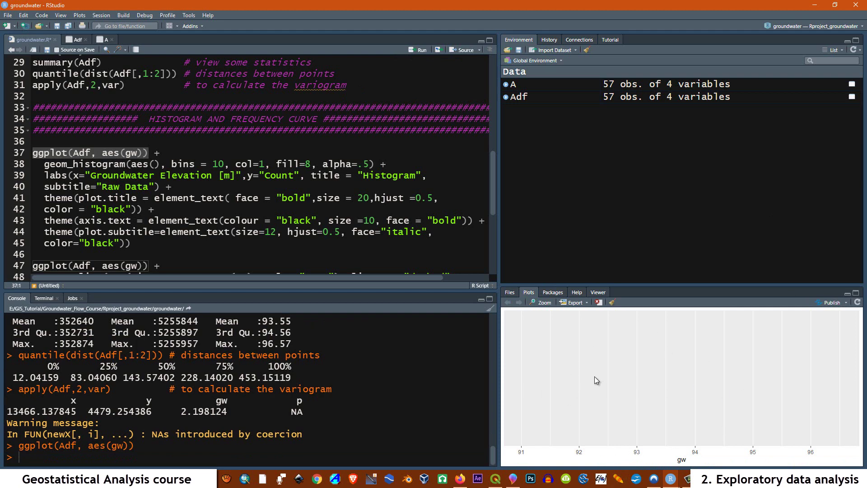
Step: Run ggplot together with the geom_histogram line using 10 bins, view the histogram enlarged and close the enlarged view
{"action": "left_click", "coordinate": [347, 162]}
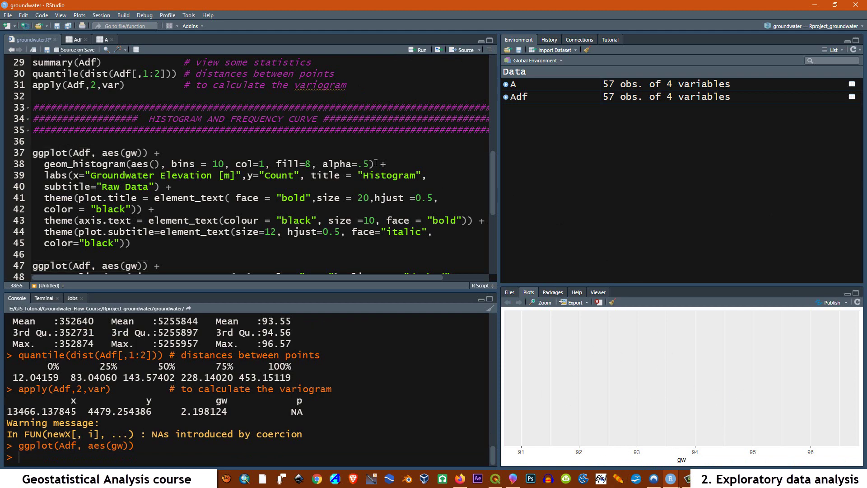
{"action": "left_click_drag", "start_coordinate": [376, 163], "coordinate": [33, 154]}
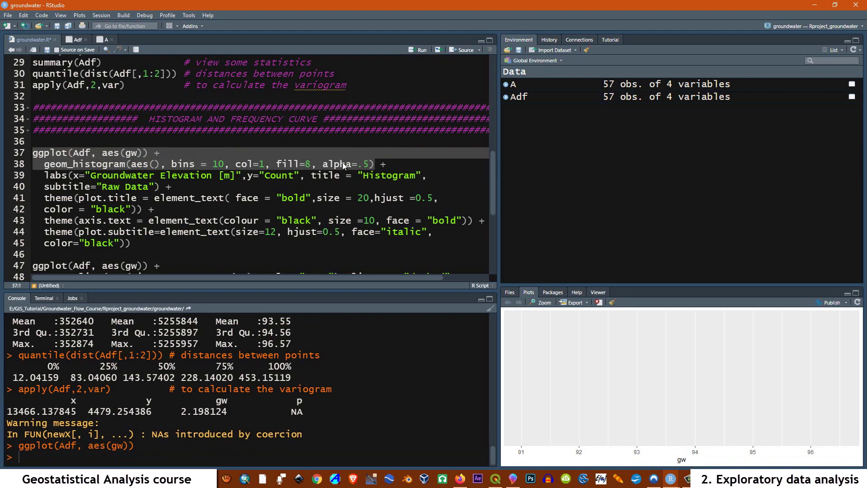
{"action": "left_click", "coordinate": [412, 51]}
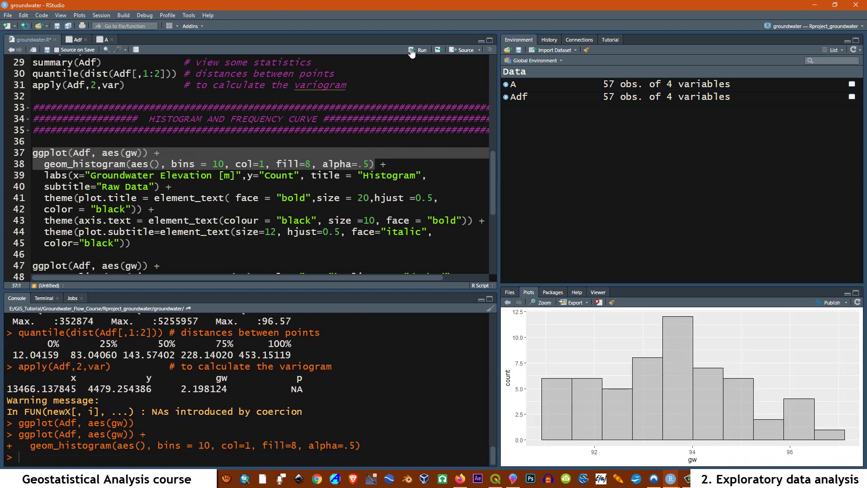
{"action": "left_click", "coordinate": [533, 303]}
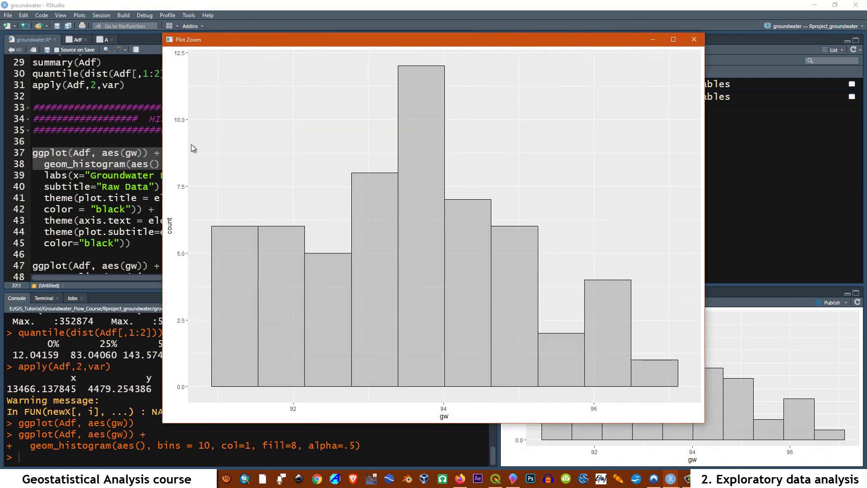
{"action": "left_click", "coordinate": [694, 39]}
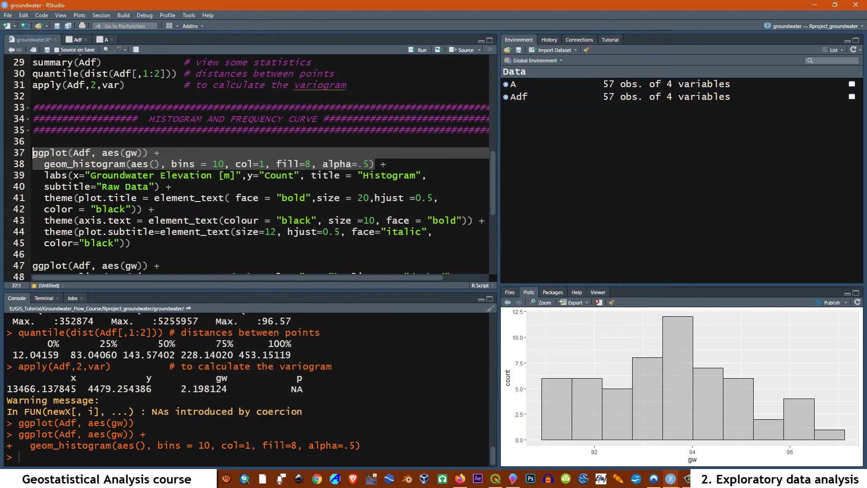
Step: Set bins to 12 in the geom_histogram line and rerun the two-line histogram code
{"action": "left_click", "coordinate": [266, 175]}
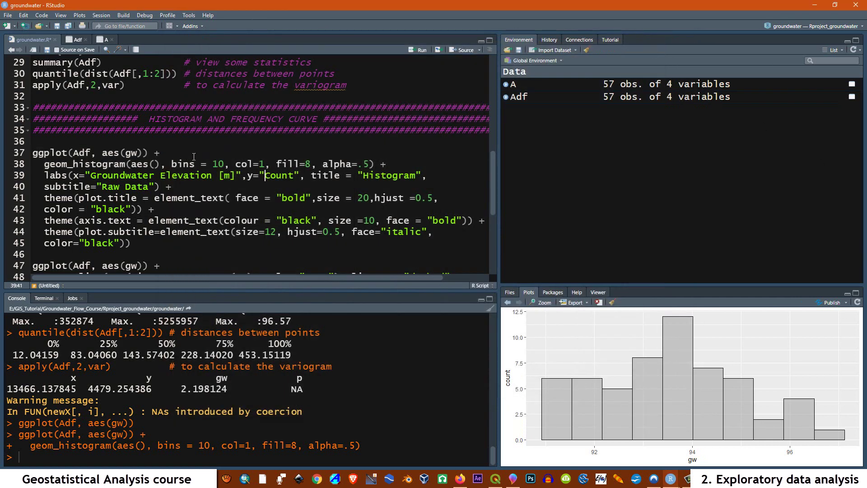
{"action": "left_click", "coordinate": [219, 163]}
{"action": "key", "text": "Delete"}
{"action": "type", "text": "2"}
{"action": "left_click_drag", "start_coordinate": [374, 164], "coordinate": [29, 148]}
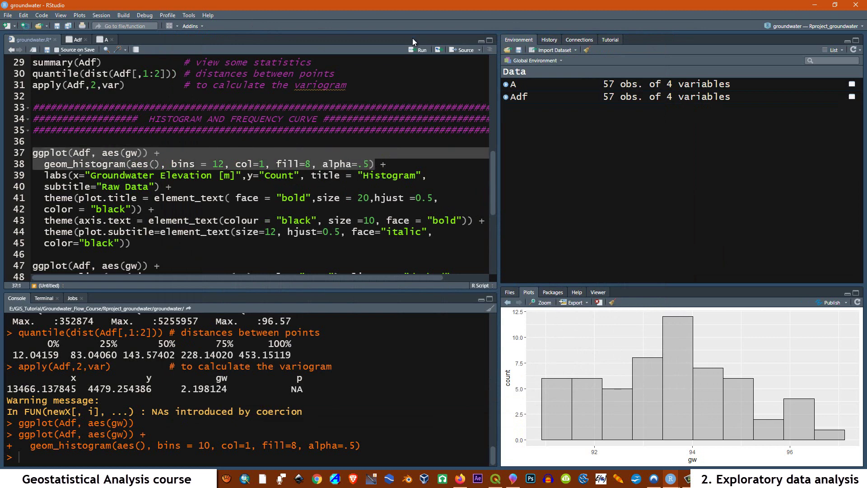
{"action": "left_click", "coordinate": [420, 50]}
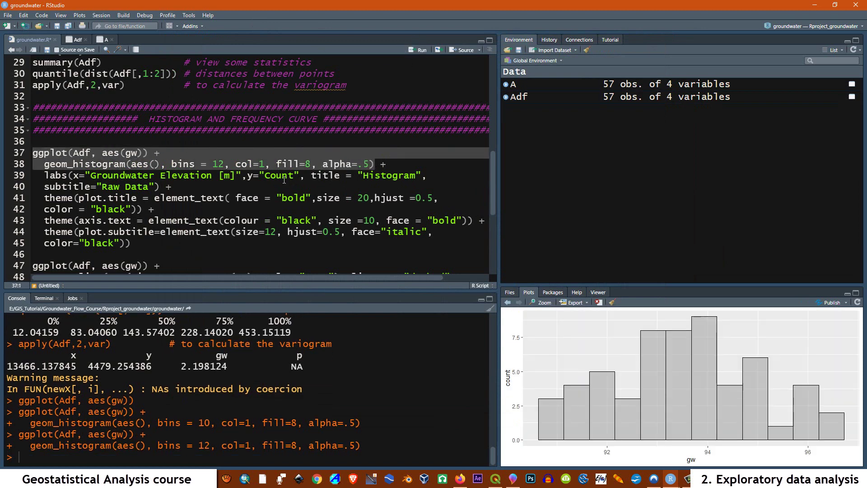
Step: Set bins to 10 and alpha to 1 in the geom_histogram line and rerun the histogram code
{"action": "left_click", "coordinate": [219, 163]}
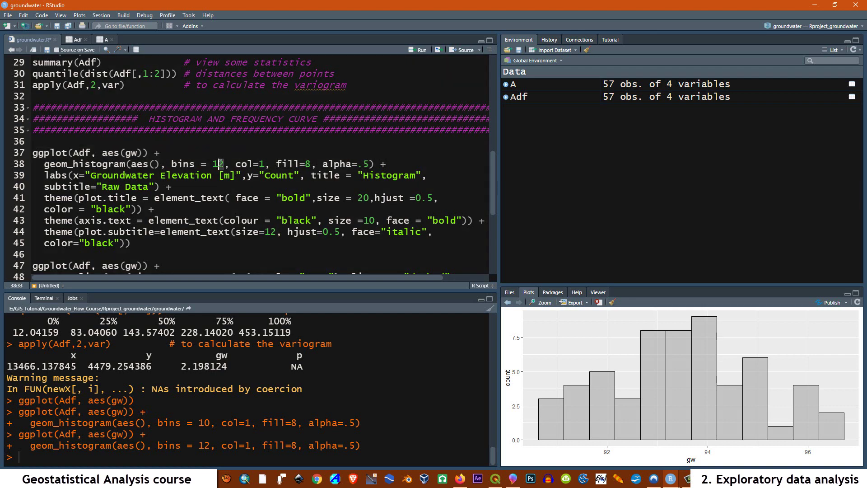
{"action": "key", "text": "Delete"}
{"action": "type", "text": "0"}
{"action": "key", "text": "shift+Left"}
{"action": "key", "text": "shift+Left"}
{"action": "type", "text": "1"}
{"action": "left_click_drag", "start_coordinate": [369, 165], "coordinate": [28, 152]}
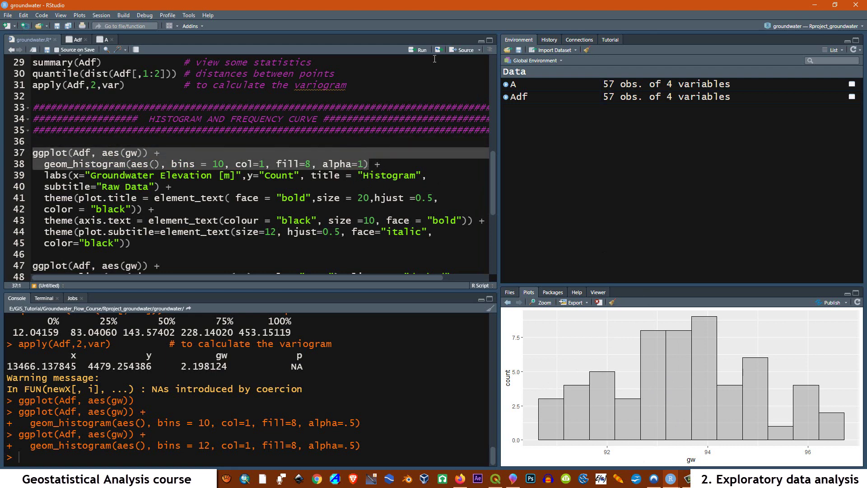
{"action": "left_click", "coordinate": [411, 51]}
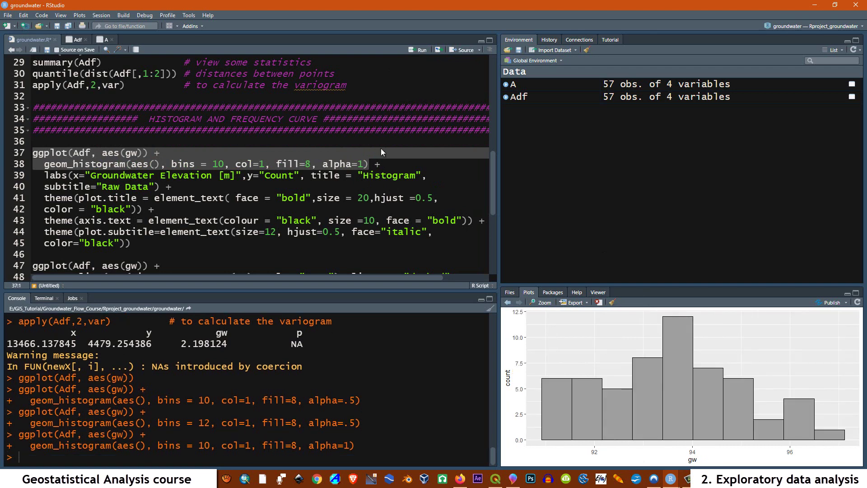
Step: Set alpha to .5 and both col and fill to 2 in the geom_histogram line, and redraw the histogram
{"action": "left_click", "coordinate": [359, 164]}
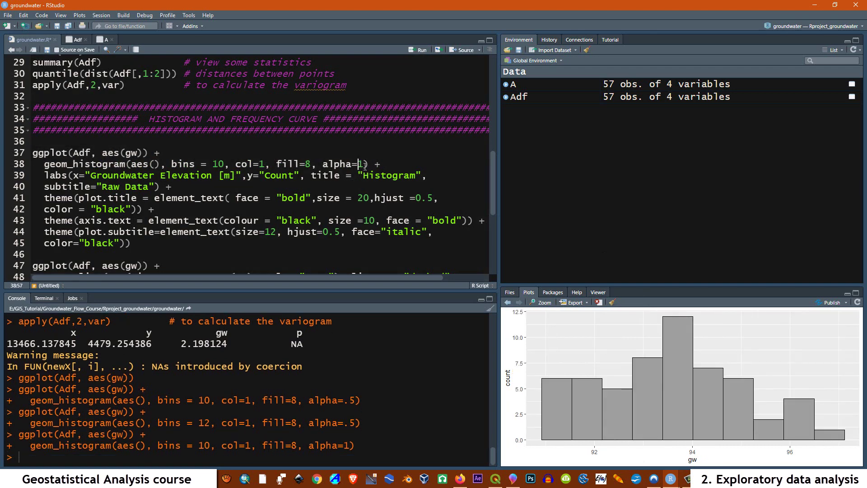
{"action": "key", "text": "Delete"}
{"action": "type", "text": ".5"}
{"action": "left_click_drag", "start_coordinate": [266, 163], "coordinate": [261, 163]}
{"action": "type", "text": "2"}
{"action": "left_click_drag", "start_coordinate": [311, 164], "coordinate": [307, 164]}
{"action": "type", "text": "2"}
{"action": "left_click_drag", "start_coordinate": [380, 164], "coordinate": [17, 152]}
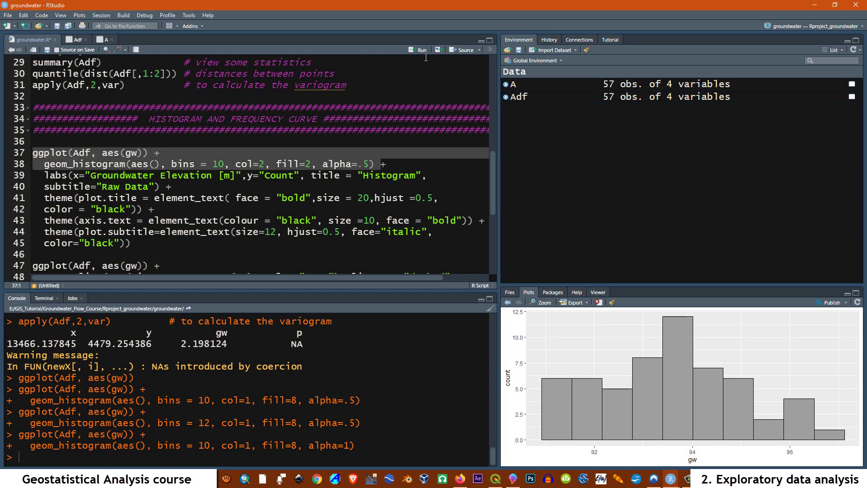
{"action": "left_click", "coordinate": [411, 52]}
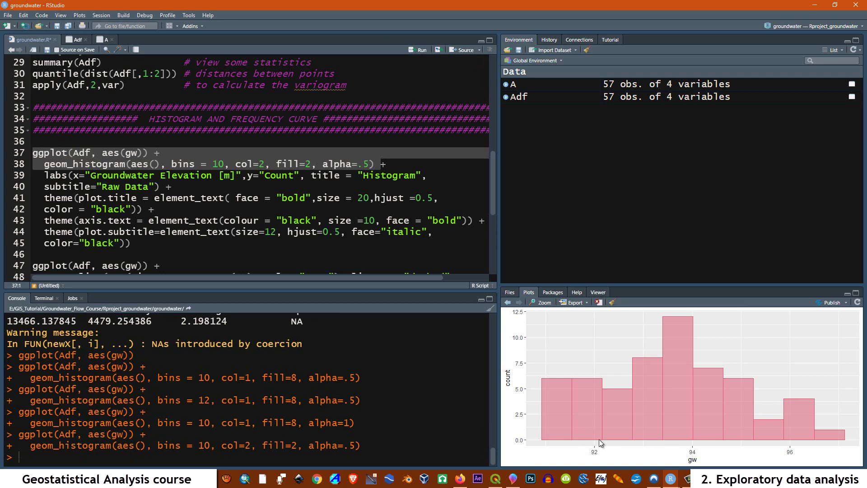
Step: Set fill to 8 and col to 1 in the geom_histogram line and run the histogram code again
{"action": "left_click", "coordinate": [306, 164]}
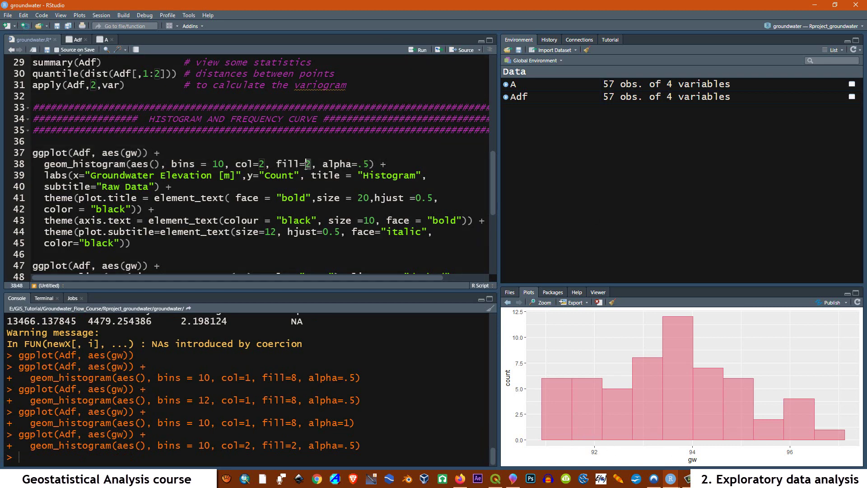
{"action": "key", "text": "Delete"}
{"action": "type", "text": "8"}
{"action": "left_click", "coordinate": [260, 165]}
{"action": "key", "text": "Delete"}
{"action": "type", "text": "1"}
{"action": "left_click_drag", "start_coordinate": [378, 164], "coordinate": [33, 154]}
{"action": "left_click", "coordinate": [418, 50]}
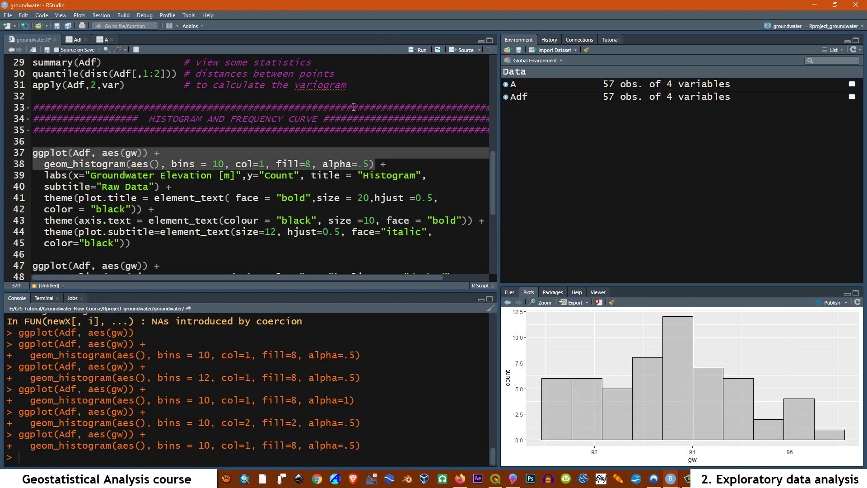
Step: Run the histogram code through its labs call, with the axis labels "Groundwater Elevation [m]" and "Count", title "Histogram" and subtitle "Raw Data"
{"action": "left_click", "coordinate": [133, 169]}
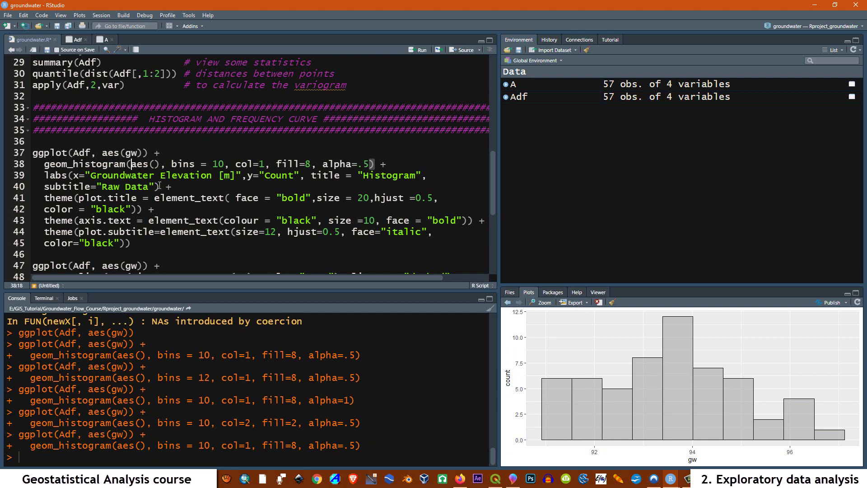
{"action": "left_click_drag", "start_coordinate": [161, 186], "coordinate": [31, 152]}
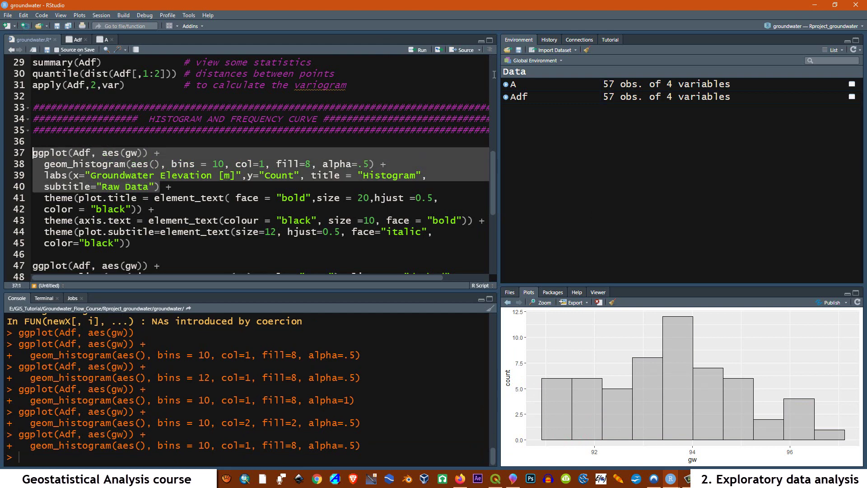
{"action": "left_click", "coordinate": [410, 50]}
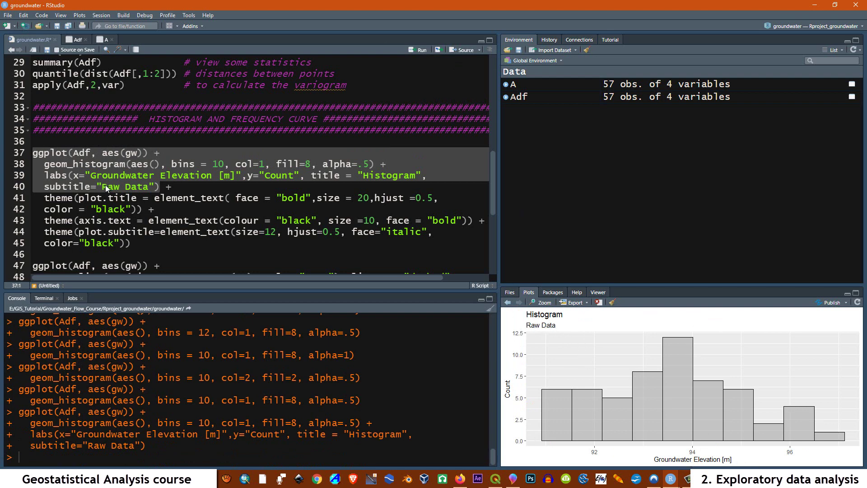
Step: Run the histogram code through the plot.title theme, with a bold, size 20, black title and hjust 0.5
{"action": "left_click", "coordinate": [96, 175]}
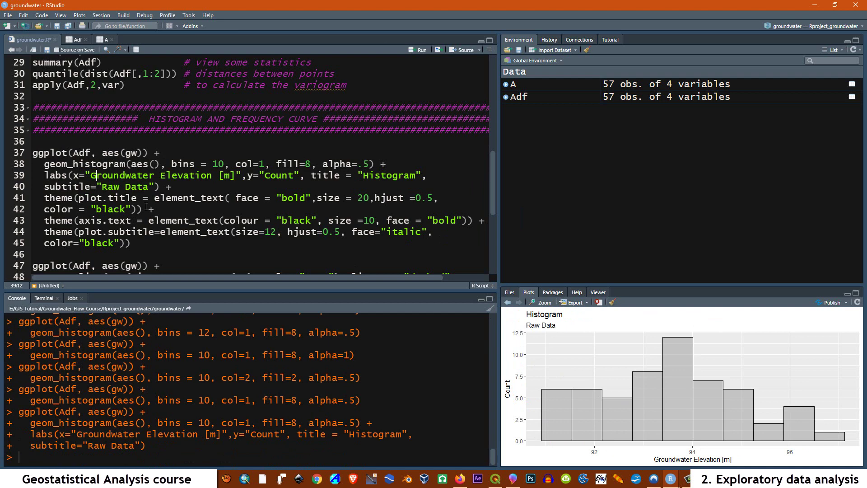
{"action": "left_click_drag", "start_coordinate": [142, 209], "coordinate": [128, 198]}
{"action": "left_click_drag", "start_coordinate": [81, 182], "coordinate": [32, 153]}
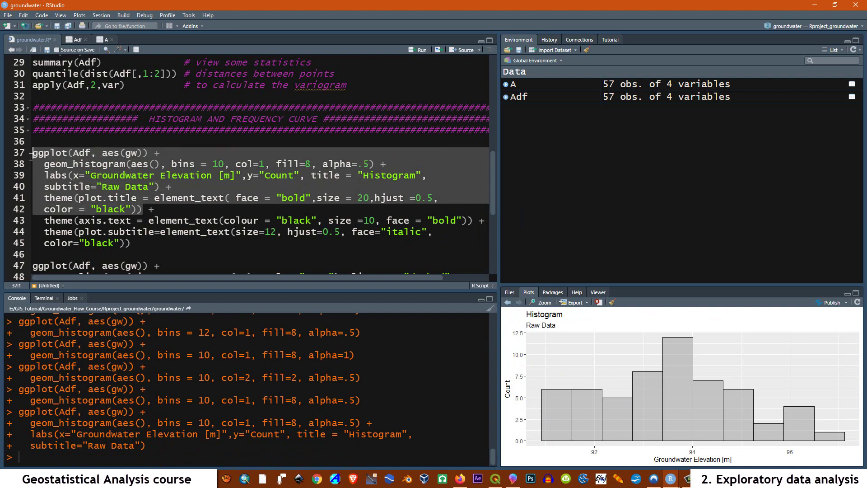
{"action": "left_click", "coordinate": [418, 50]}
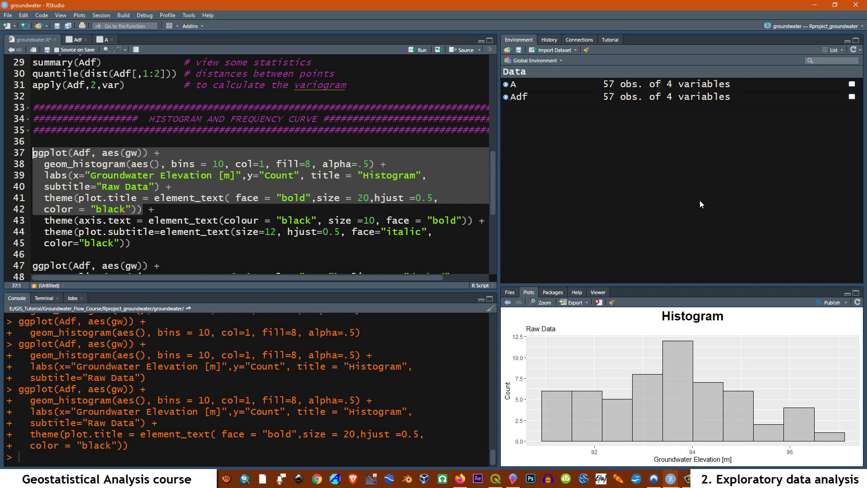
Step: Run the complete histogram code including the axis text and subtitle themes, and inspect the plot in an enlarged view
{"action": "left_click", "coordinate": [83, 232]}
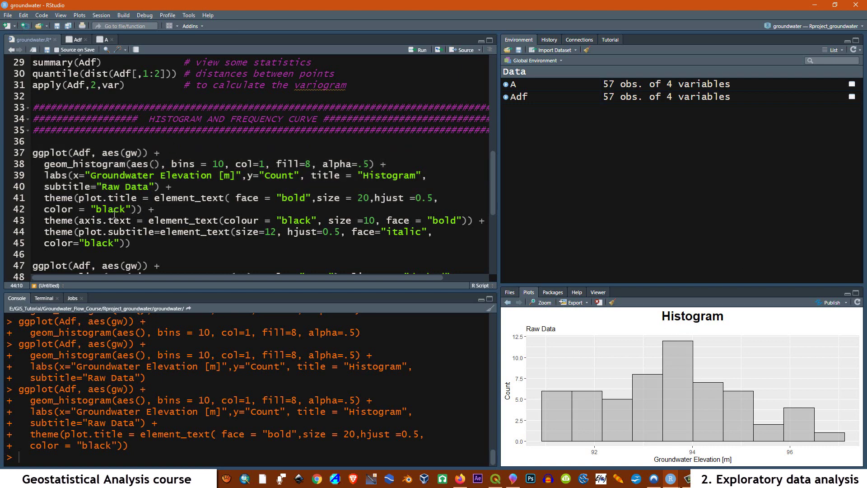
{"action": "left_click_drag", "start_coordinate": [132, 244], "coordinate": [20, 154]}
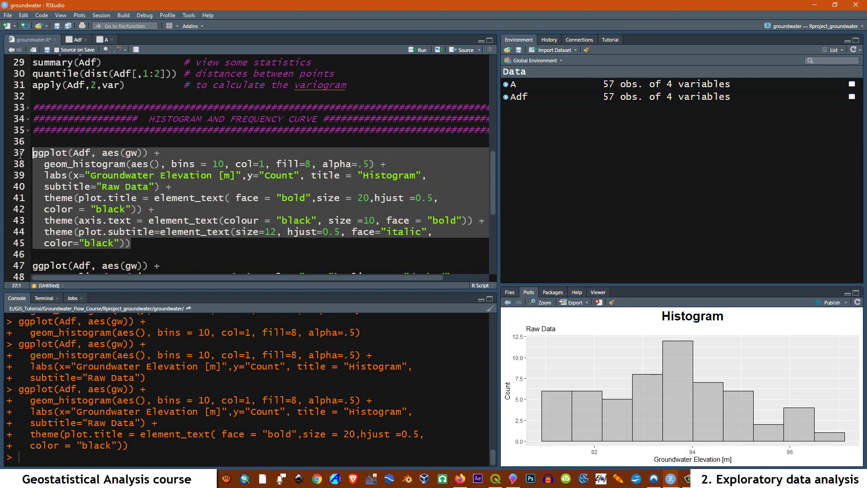
{"action": "left_click", "coordinate": [412, 52]}
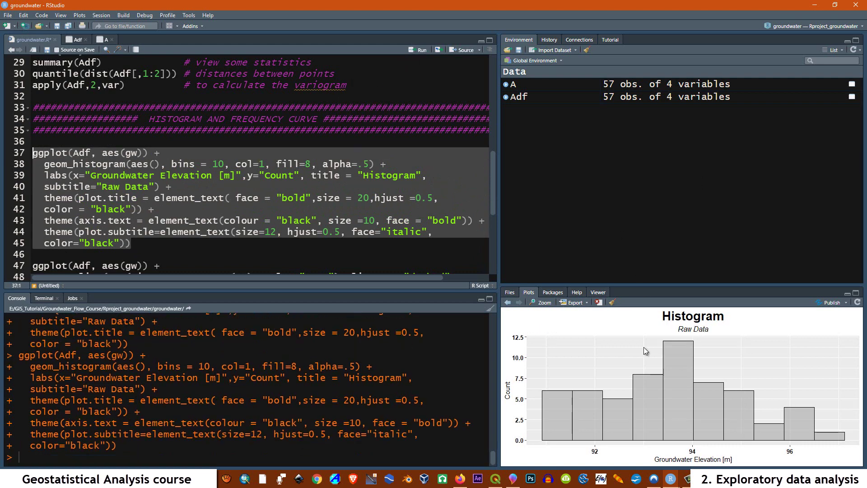
{"action": "left_click", "coordinate": [534, 304]}
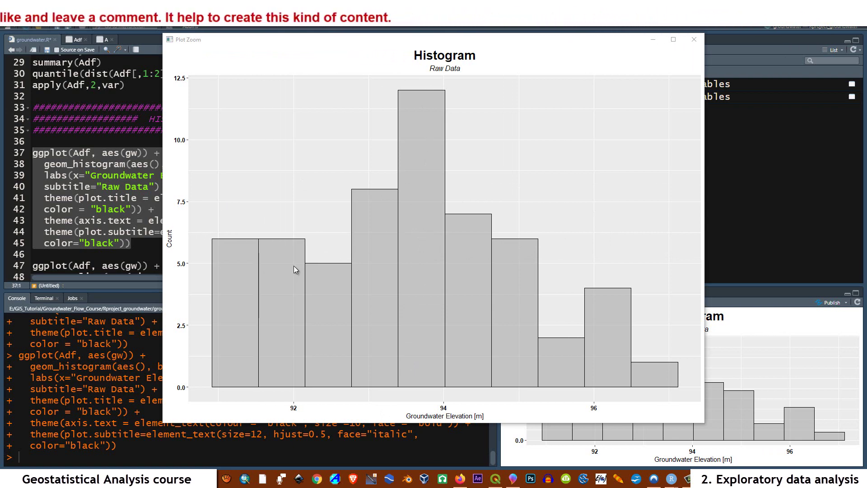
{"action": "left_click", "coordinate": [694, 37]}
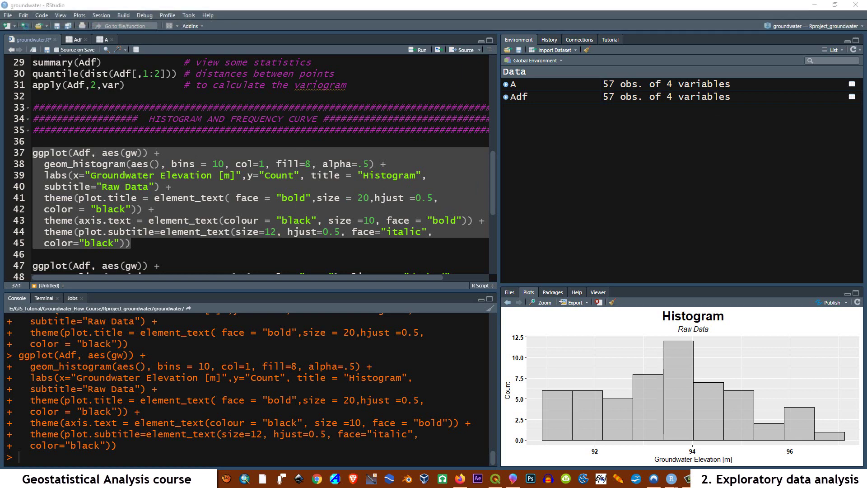
Step: Reduce the indentation of the size=1 continuation lines under both geom_vline calls in the density plot code
{"action": "scroll", "coordinate": [188, 200], "scroll_direction": "down", "scroll_amount": 3}
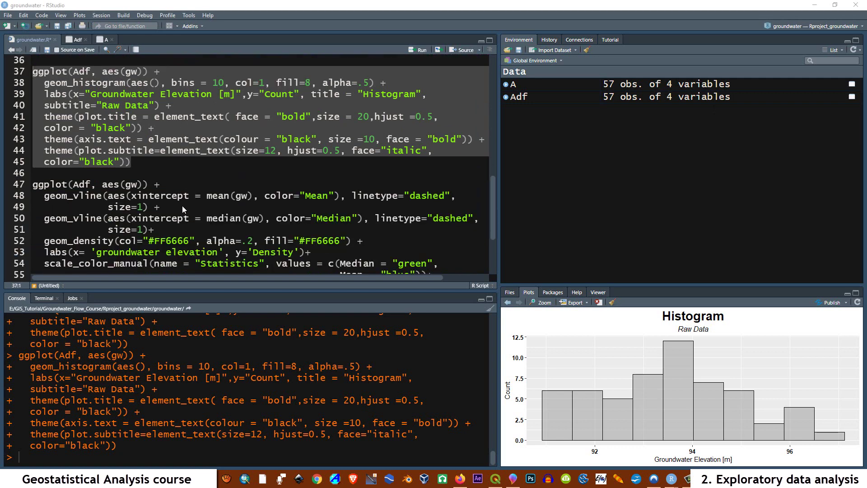
{"action": "scroll", "coordinate": [188, 200], "scroll_direction": "down", "scroll_amount": 1}
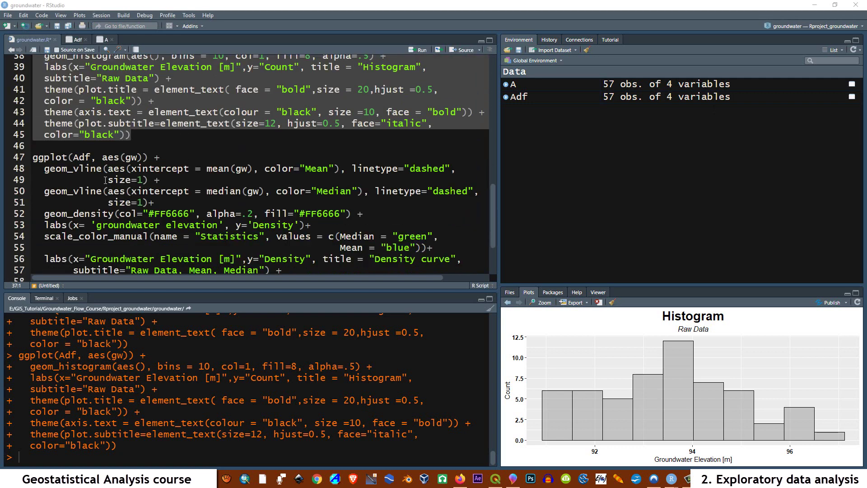
{"action": "left_click", "coordinate": [106, 180]}
{"action": "key", "text": "BackSpace"}
{"action": "key", "text": "BackSpace"}
{"action": "key", "text": "BackSpace"}
{"action": "key", "text": "BackSpace"}
{"action": "key", "text": "BackSpace"}
{"action": "key", "text": "BackSpace"}
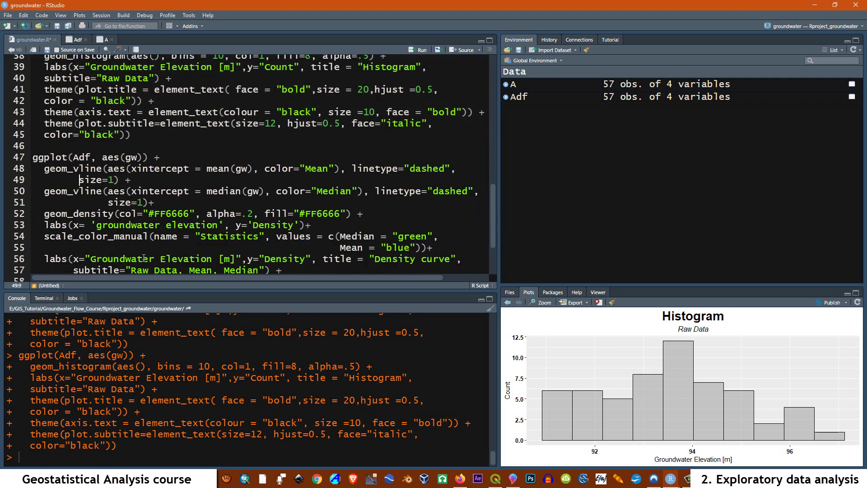
{"action": "left_click", "coordinate": [108, 203]}
{"action": "key", "text": "BackSpace"}
{"action": "key", "text": "BackSpace"}
{"action": "key", "text": "BackSpace"}
{"action": "key", "text": "BackSpace"}
{"action": "key", "text": "BackSpace"}
{"action": "key", "text": "BackSpace"}
Step: Align the Mean = "blue" continuation line with the start of the scale_color_manual call
{"action": "left_click", "coordinate": [340, 248]}
{"action": "key", "text": "BackSpace"}
{"action": "key", "text": "BackSpace"}
{"action": "key", "text": "BackSpace"}
{"action": "key", "text": "BackSpace"}
{"action": "key", "text": "BackSpace"}
{"action": "key", "text": "BackSpace"}
{"action": "key", "text": "BackSpace"}
{"action": "key", "text": "BackSpace"}
{"action": "key", "text": "BackSpace"}
{"action": "key", "text": "BackSpace"}
{"action": "key", "text": "BackSpace"}
{"action": "key", "text": "BackSpace"}
{"action": "key", "text": "BackSpace"}
{"action": "key", "text": "BackSpace"}
{"action": "key", "text": "BackSpace"}
{"action": "key", "text": "BackSpace"}
{"action": "key", "text": "BackSpace"}
{"action": "key", "text": "BackSpace"}
{"action": "key", "text": "BackSpace"}
{"action": "key", "text": "BackSpace"}
Step: Align the subtitle line and both color continuation lines of the density code with the start of the labs and theme calls
{"action": "scroll", "coordinate": [342, 264], "scroll_direction": "down", "scroll_amount": 2}
{"action": "left_click", "coordinate": [230, 238]}
{"action": "key", "text": "BackSpace"}
{"action": "key", "text": "BackSpace"}
{"action": "key", "text": "BackSpace"}
{"action": "key", "text": "BackSpace"}
{"action": "key", "text": "BackSpace"}
{"action": "key", "text": "BackSpace"}
{"action": "key", "text": "BackSpace"}
{"action": "key", "text": "BackSpace"}
{"action": "key", "text": "BackSpace"}
{"action": "key", "text": "BackSpace"}
{"action": "key", "text": "BackSpace"}
{"action": "key", "text": "BackSpace"}
{"action": "key", "text": "BackSpace"}
{"action": "key", "text": "BackSpace"}
{"action": "key", "text": "BackSpace"}
{"action": "key", "text": "BackSpace"}
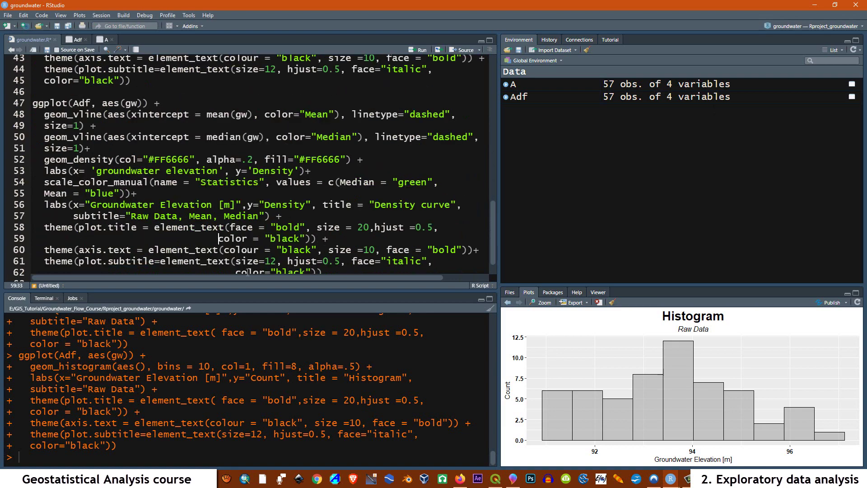
{"action": "left_click", "coordinate": [73, 216]}
{"action": "key", "text": "BackSpace"}
{"action": "key", "text": "BackSpace"}
{"action": "key", "text": "BackSpace"}
{"action": "scroll", "coordinate": [217, 244], "scroll_direction": "down", "scroll_amount": 1}
{"action": "left_click", "coordinate": [235, 246]}
{"action": "key", "text": "BackSpace"}
{"action": "key", "text": "BackSpace"}
{"action": "key", "text": "BackSpace"}
{"action": "key", "text": "BackSpace"}
{"action": "key", "text": "BackSpace"}
{"action": "key", "text": "BackSpace"}
{"action": "key", "text": "BackSpace"}
{"action": "key", "text": "BackSpace"}
{"action": "key", "text": "BackSpace"}
{"action": "key", "text": "BackSpace"}
{"action": "key", "text": "BackSpace"}
{"action": "key", "text": "BackSpace"}
{"action": "key", "text": "BackSpace"}
{"action": "key", "text": "BackSpace"}
{"action": "key", "text": "BackSpace"}
{"action": "key", "text": "BackSpace"}
{"action": "key", "text": "BackSpace"}
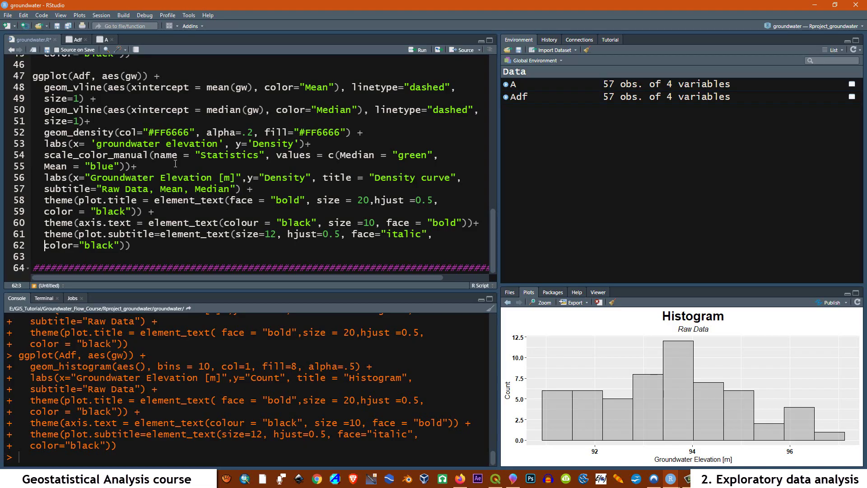
Step: Run the whole density curve code with the mean and median lines, and inspect the plot in an enlarged view
{"action": "scroll", "coordinate": [175, 163], "scroll_direction": "up", "scroll_amount": 1}
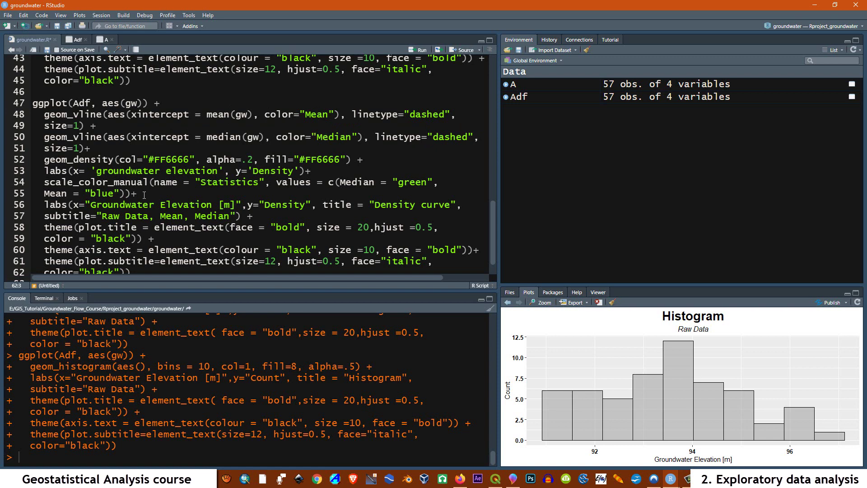
{"action": "scroll", "coordinate": [149, 174], "scroll_direction": "down", "scroll_amount": 1}
{"action": "left_click_drag", "start_coordinate": [135, 247], "coordinate": [32, 77]}
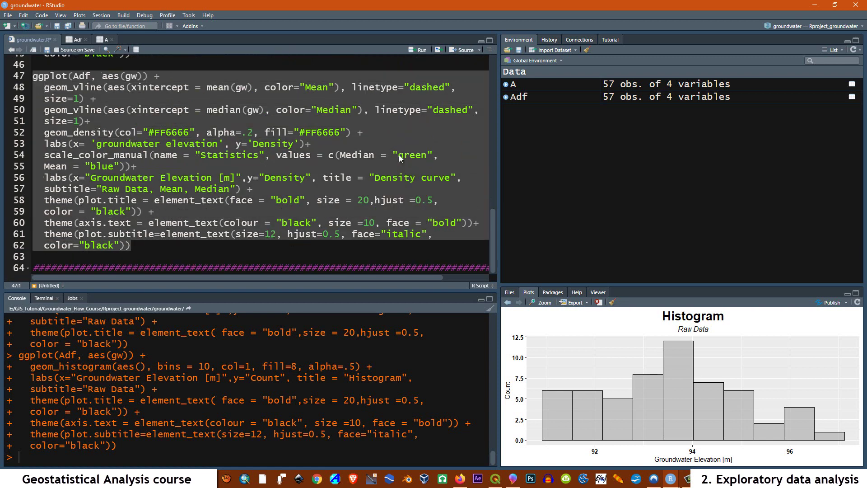
{"action": "left_click", "coordinate": [413, 51]}
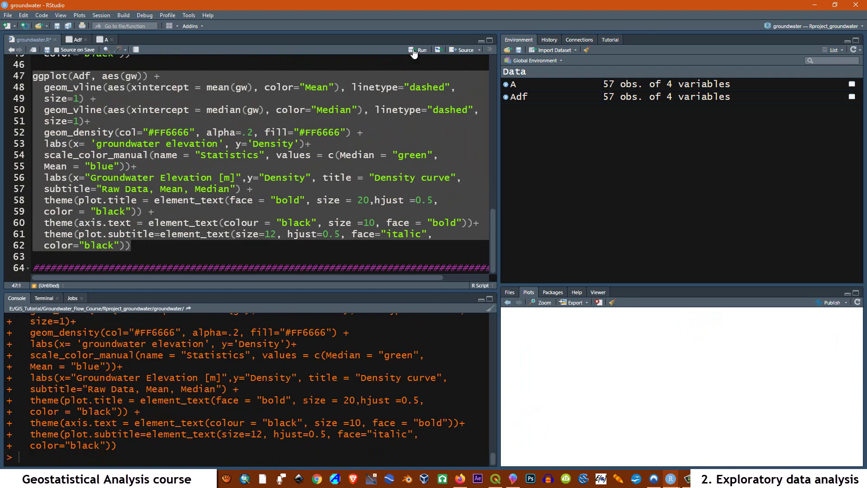
{"action": "left_click", "coordinate": [540, 302]}
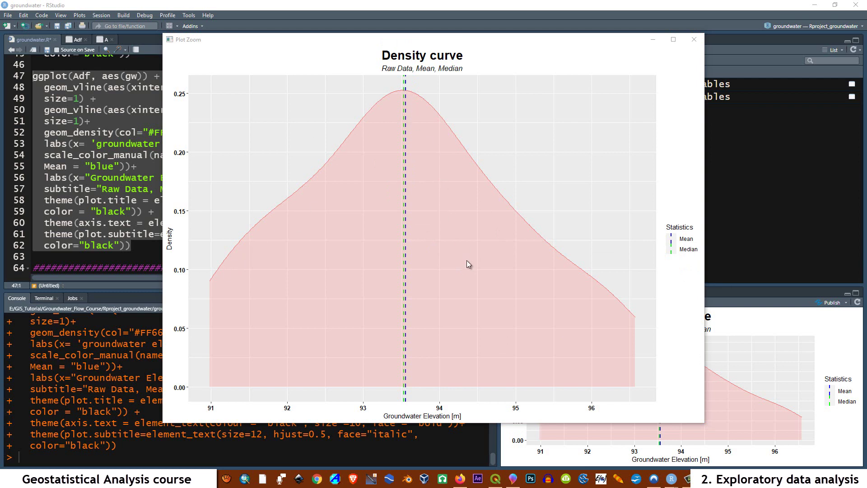
{"action": "left_click", "coordinate": [695, 39]}
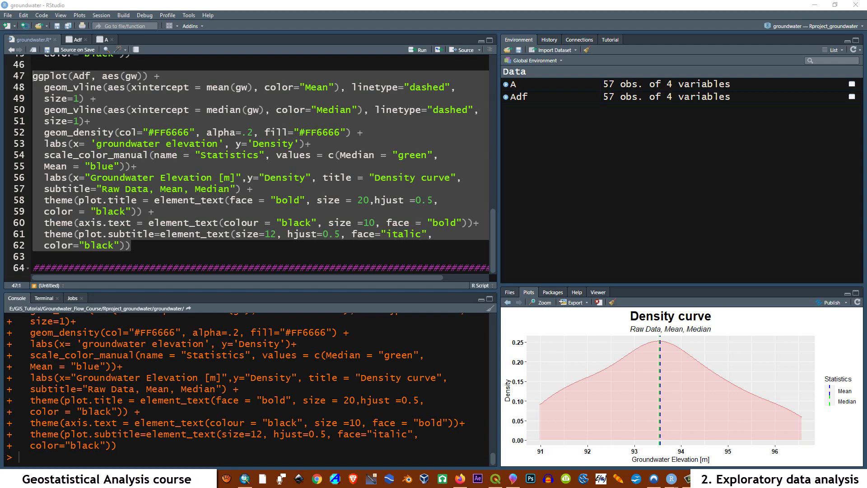
Step: Switch to ArcMap and display a Geostatistical Analyst Normal QQPlot of the Data layer for the attribute gw
{"action": "left_click", "coordinate": [245, 480]}
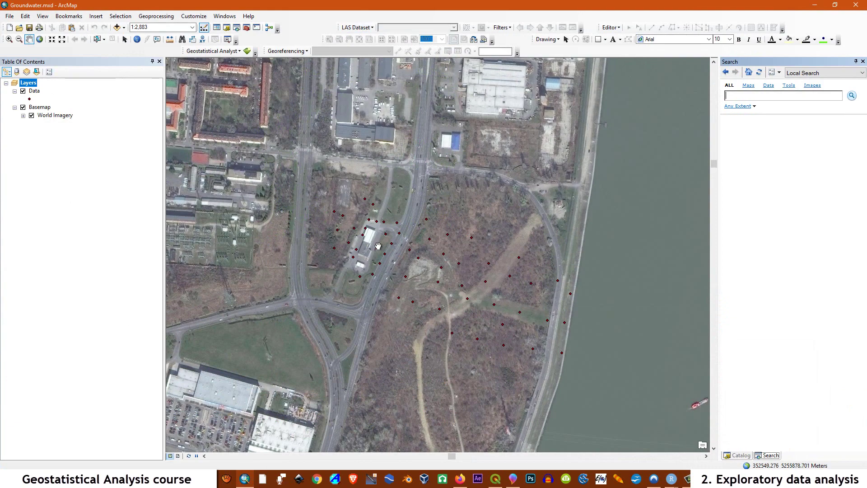
{"action": "left_click", "coordinate": [239, 52]}
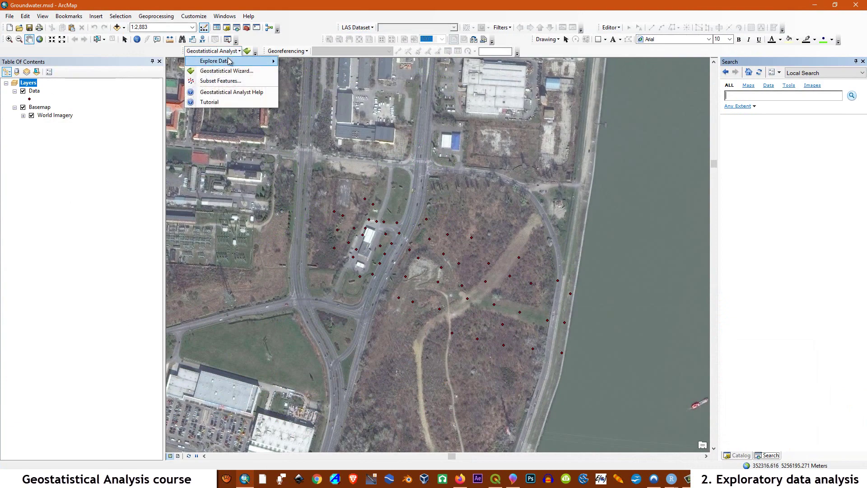
{"action": "mouse_move", "coordinate": [230, 61]}
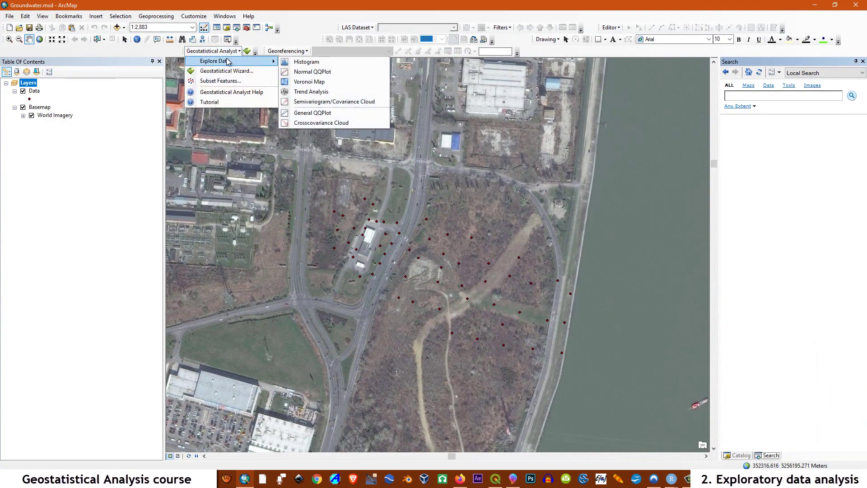
{"action": "left_click", "coordinate": [296, 74]}
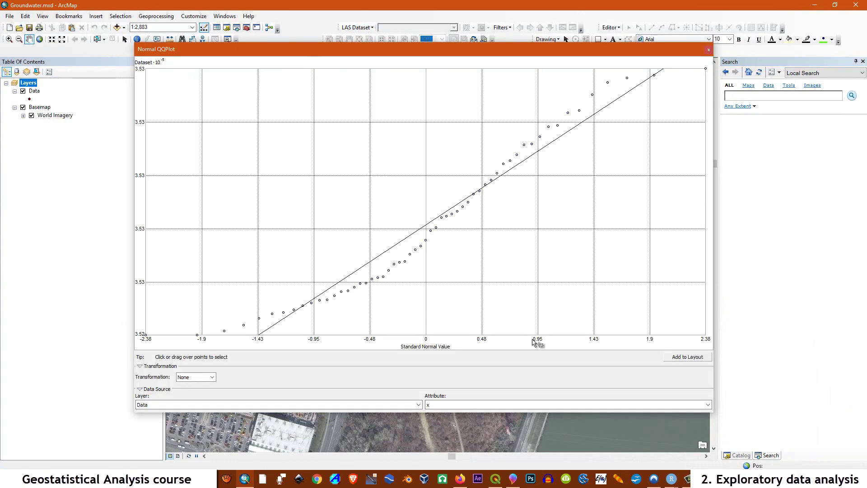
{"action": "left_click", "coordinate": [708, 405]}
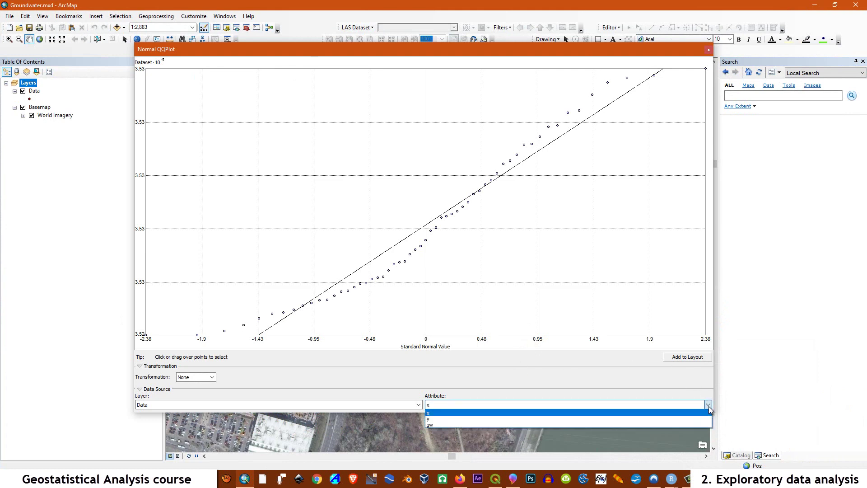
{"action": "left_click", "coordinate": [434, 426]}
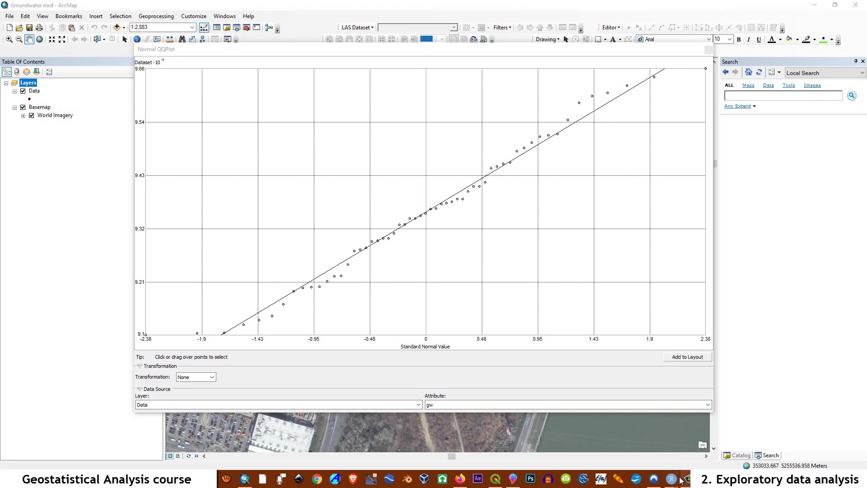
Step: Return to RStudio and paste the Normal Q-Q Plot section over the comment line below the density curve code
{"action": "mouse_move", "coordinate": [672, 479]}
{"action": "left_click", "coordinate": [700, 446]}
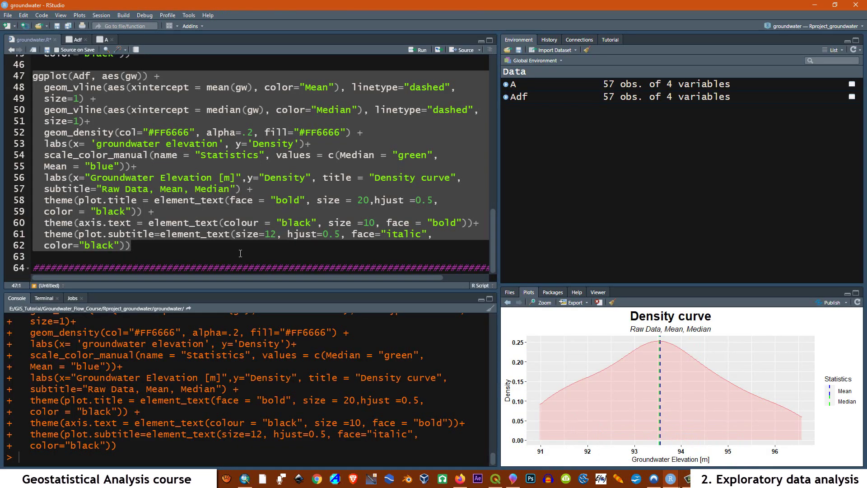
{"action": "left_click", "coordinate": [122, 256]}
{"action": "left_click_drag", "start_coordinate": [59, 268], "coordinate": [487, 269]}
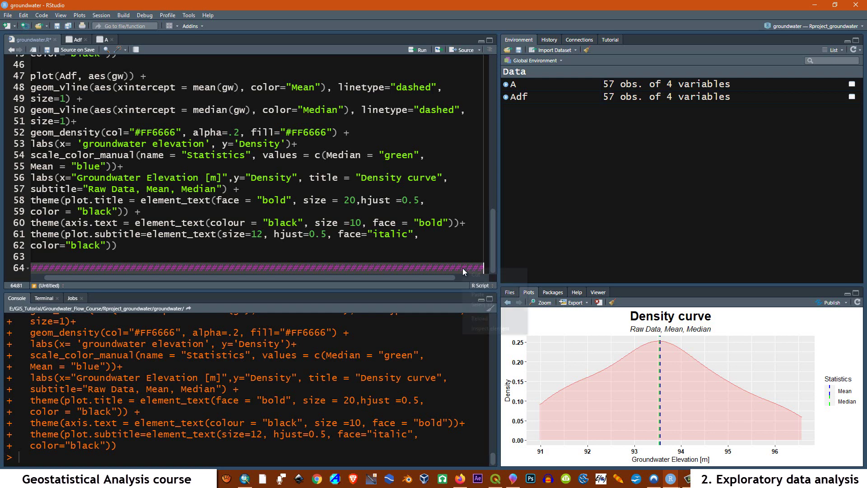
{"action": "key", "text": "ctrl+v"}
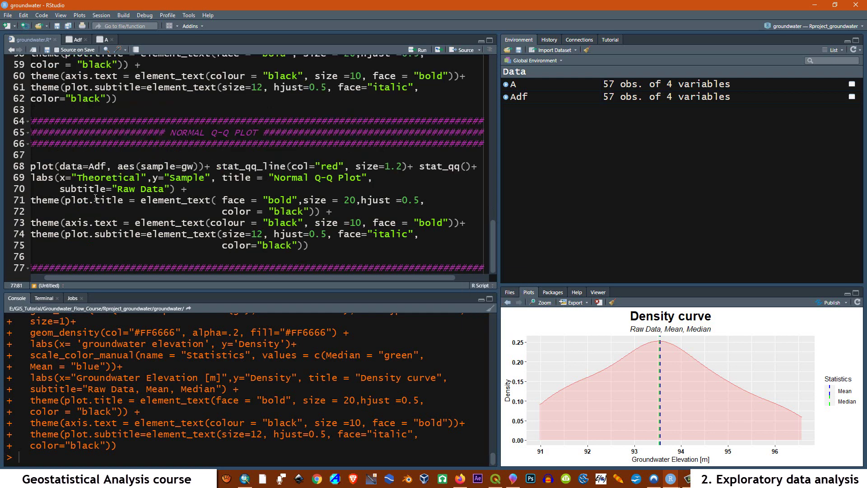
{"action": "key", "text": "ctrl+a"}
{"action": "key", "text": "ctrl+i"}
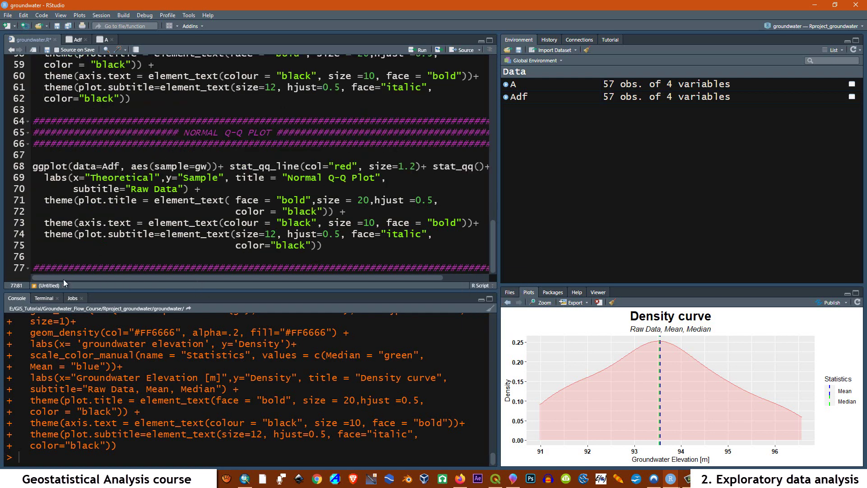
Step: Align the subtitle and color continuation lines of the Q-Q plot code with the start of the labs and theme calls
{"action": "left_click", "coordinate": [114, 211]}
{"action": "key", "text": "BackSpace"}
{"action": "key", "text": "BackSpace"}
{"action": "key", "text": "BackSpace"}
{"action": "key", "text": "BackSpace"}
{"action": "key", "text": "BackSpace"}
{"action": "key", "text": "BackSpace"}
{"action": "key", "text": "BackSpace"}
{"action": "key", "text": "BackSpace"}
{"action": "key", "text": "BackSpace"}
{"action": "key", "text": "BackSpace"}
{"action": "key", "text": "BackSpace"}
{"action": "key", "text": "BackSpace"}
{"action": "left_click", "coordinate": [235, 246]}
{"action": "key", "text": "BackSpace"}
{"action": "key", "text": "BackSpace"}
{"action": "key", "text": "BackSpace"}
{"action": "key", "text": "BackSpace"}
{"action": "key", "text": "BackSpace"}
{"action": "key", "text": "BackSpace"}
{"action": "key", "text": "BackSpace"}
{"action": "key", "text": "BackSpace"}
{"action": "key", "text": "BackSpace"}
{"action": "key", "text": "BackSpace"}
{"action": "key", "text": "BackSpace"}
{"action": "key", "text": "BackSpace"}
{"action": "key", "text": "BackSpace"}
{"action": "key", "text": "BackSpace"}
{"action": "key", "text": "BackSpace"}
{"action": "key", "text": "BackSpace"}
{"action": "key", "text": "BackSpace"}
{"action": "key", "text": "BackSpace"}
{"action": "key", "text": "BackSpace"}
{"action": "key", "text": "BackSpace"}
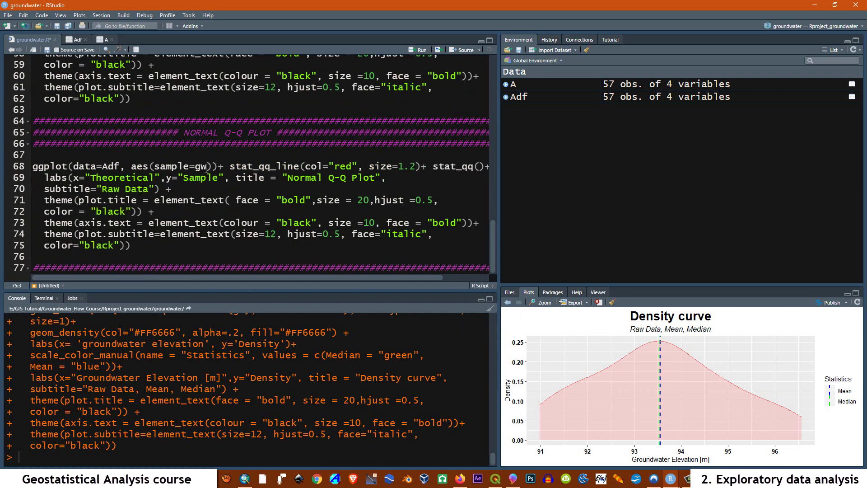
Step: Run the first Q-Q plot line for sample=gw, with stat_qq_line in red at size 1.2 and stat_qq()
{"action": "left_click_drag", "start_coordinate": [207, 166], "coordinate": [153, 167]}
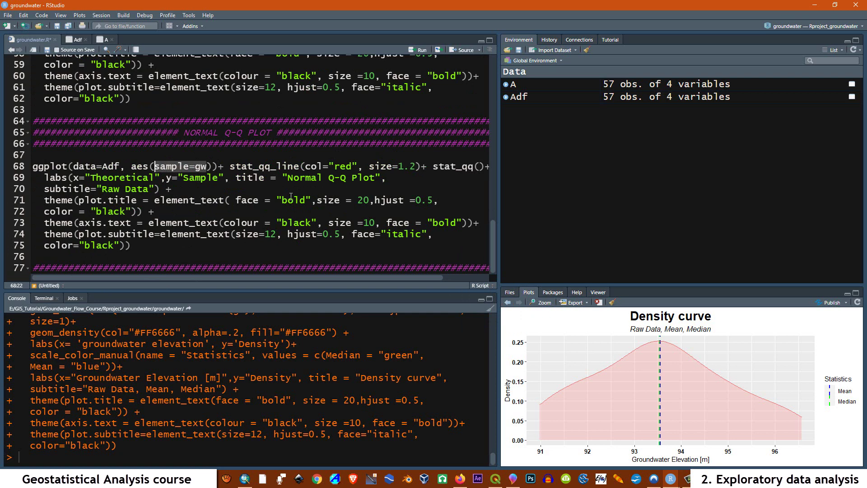
{"action": "left_click", "coordinate": [272, 166]}
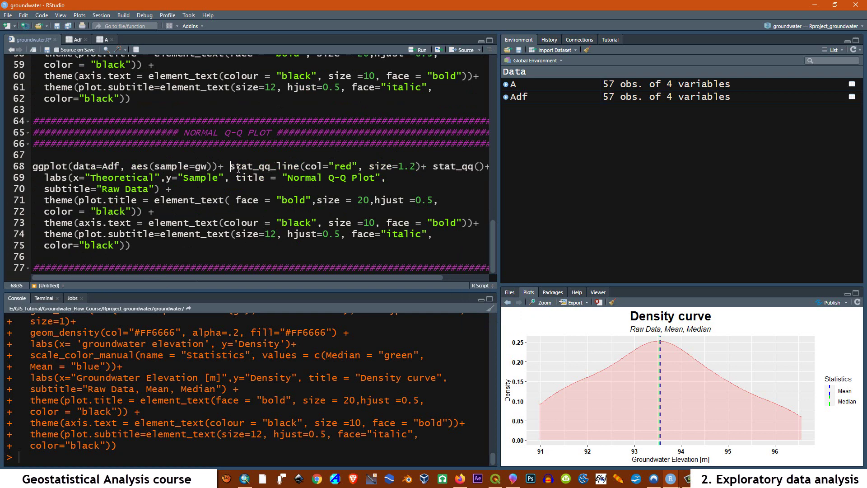
{"action": "left_click_drag", "start_coordinate": [231, 166], "coordinate": [299, 166]}
{"action": "left_click", "coordinate": [162, 189]}
{"action": "left_click_drag", "start_coordinate": [487, 166], "coordinate": [16, 166]}
{"action": "left_click", "coordinate": [420, 49]}
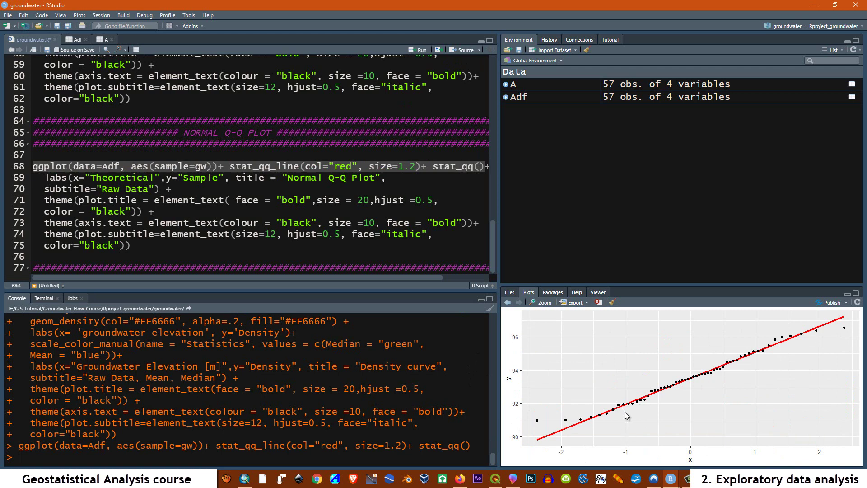
Step: Run the complete Normal Q-Q Plot code with its "Raw Data" subtitle, axis labels and theme settings, and view the plot enlarged
{"action": "left_click", "coordinate": [142, 246]}
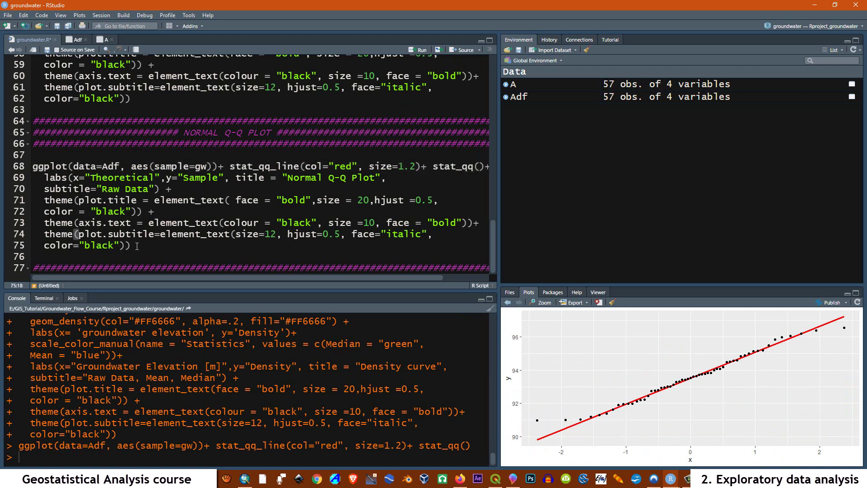
{"action": "left_click_drag", "start_coordinate": [137, 246], "coordinate": [29, 169]}
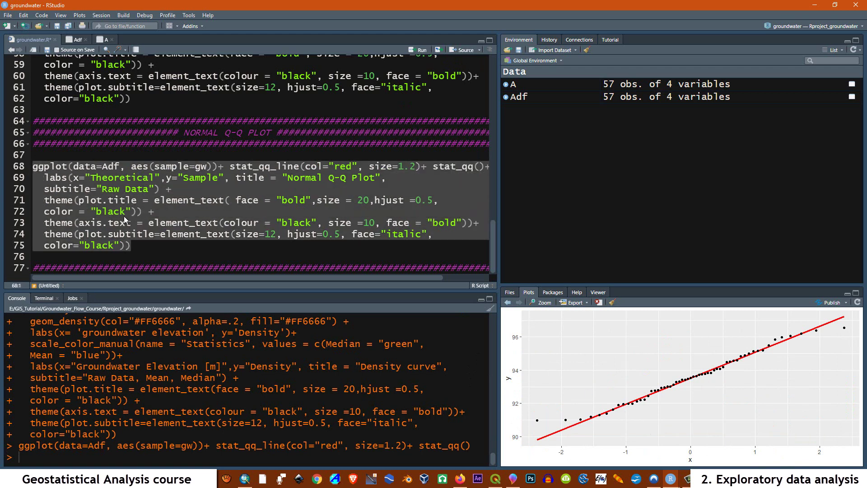
{"action": "left_click", "coordinate": [124, 216]}
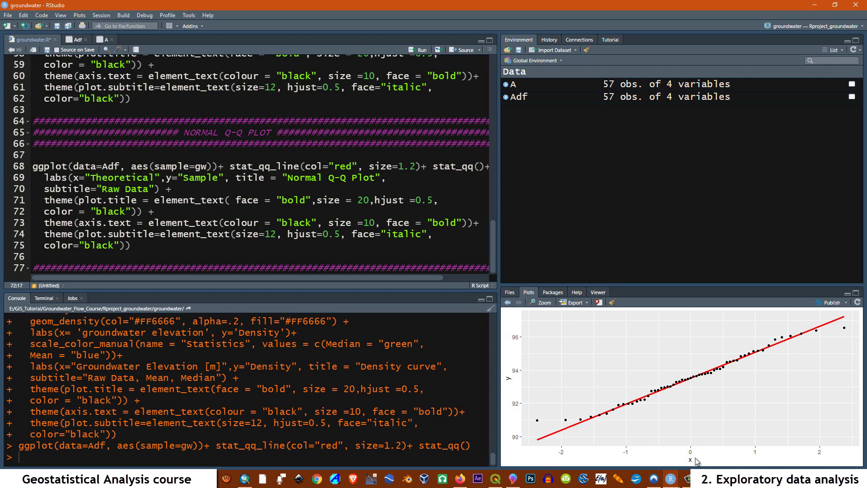
{"action": "left_click_drag", "start_coordinate": [150, 249], "coordinate": [28, 167]}
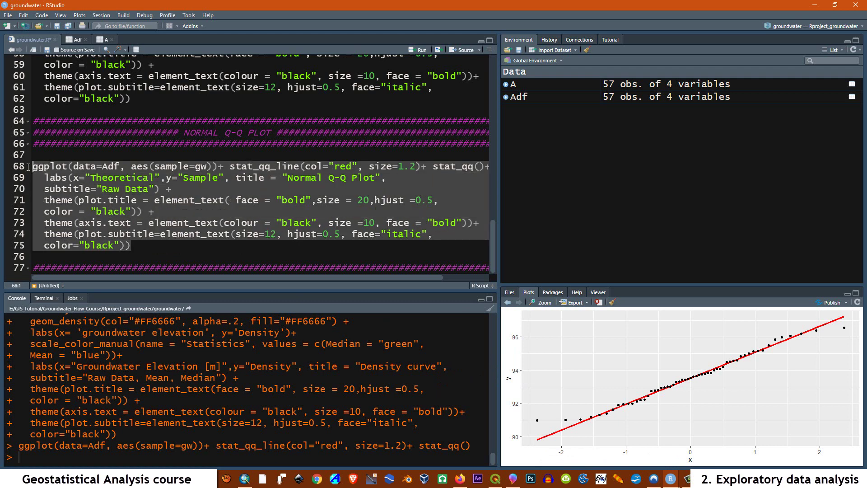
{"action": "left_click", "coordinate": [418, 50]}
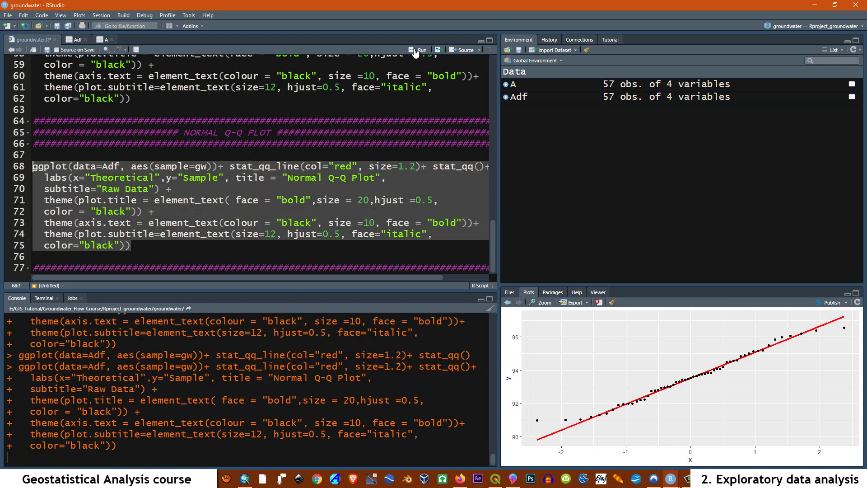
{"action": "left_click", "coordinate": [542, 302]}
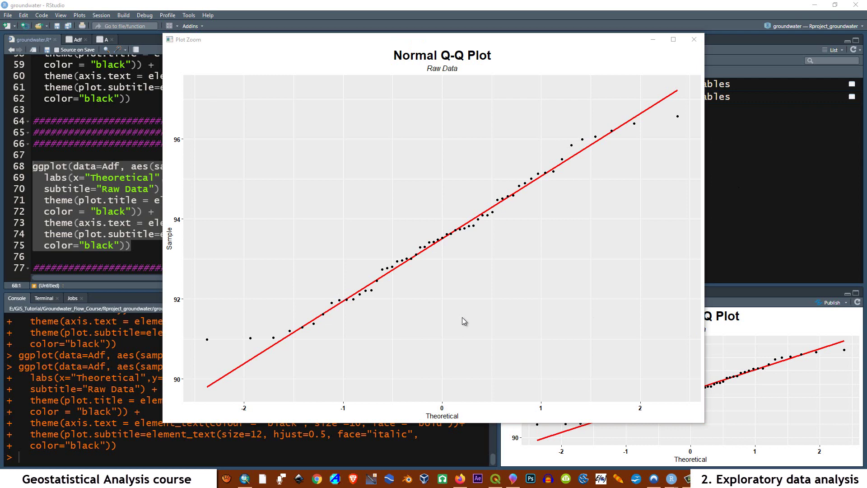
{"action": "left_click", "coordinate": [694, 39]}
Step: Paste the Test for Normality section, with Shapiro-Wilk and Kolmogorov-Smirnov code, over the comment line below the Q-Q plot code
{"action": "left_click_drag", "start_coordinate": [32, 268], "coordinate": [440, 275]}
{"action": "right_click", "coordinate": [451, 267]}
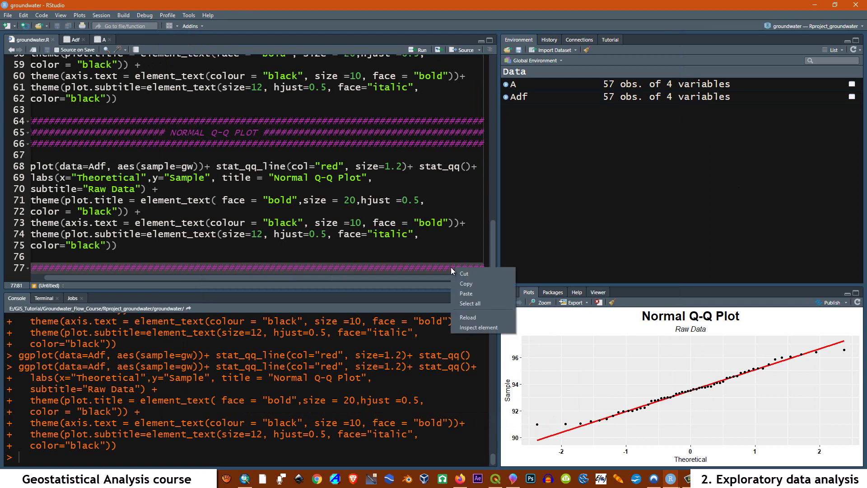
{"action": "left_click", "coordinate": [466, 293]}
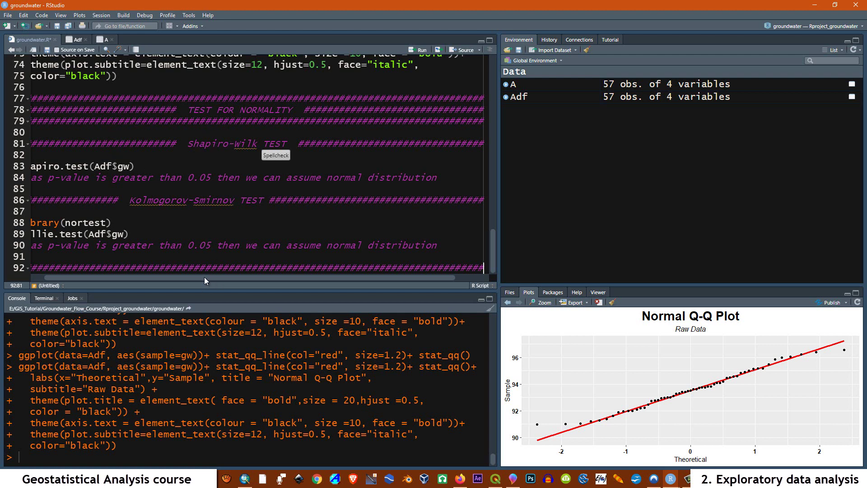
Step: Run shapiro.test(Adf$gw) and check its p-value against the 0.05 threshold in the comment
{"action": "left_click_drag", "start_coordinate": [204, 277], "coordinate": [110, 277]}
{"action": "left_click_drag", "start_coordinate": [158, 164], "coordinate": [28, 161]}
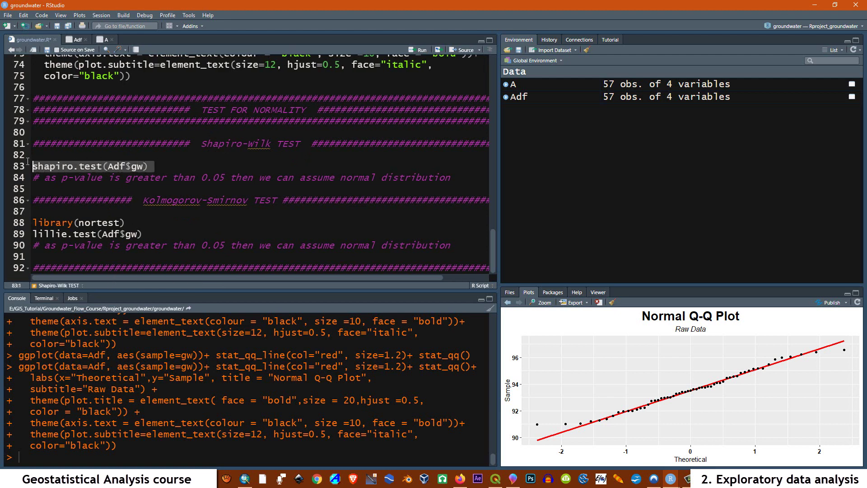
{"action": "left_click", "coordinate": [413, 51]}
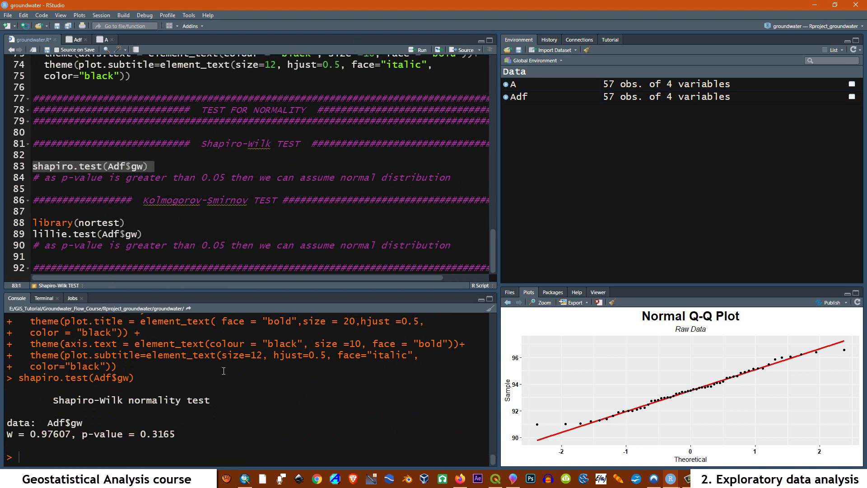
{"action": "left_click_drag", "start_coordinate": [175, 434], "coordinate": [82, 434]}
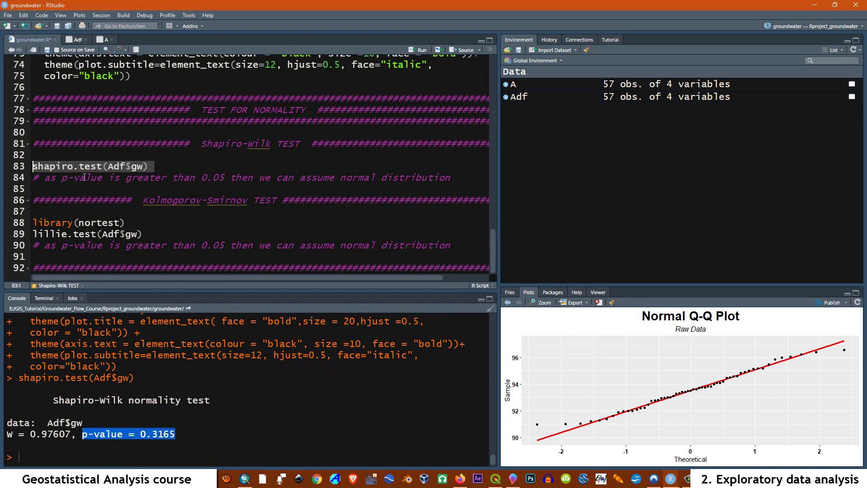
{"action": "left_click_drag", "start_coordinate": [109, 177], "coordinate": [219, 178]}
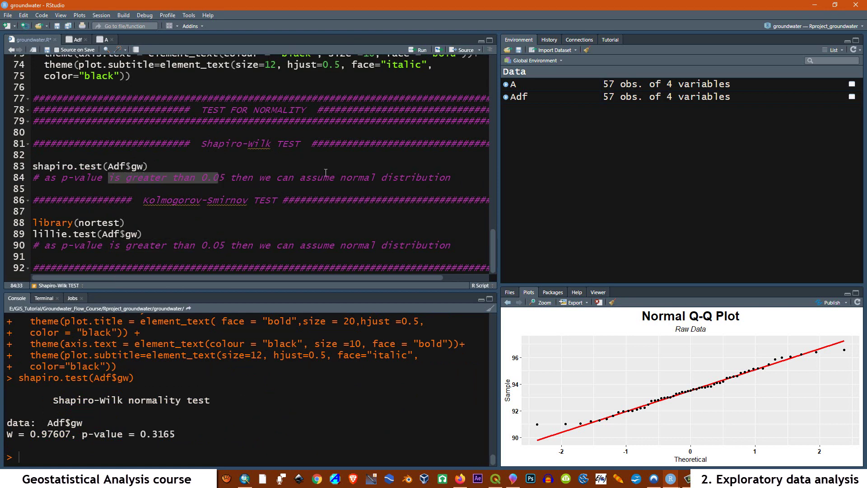
{"action": "left_click", "coordinate": [302, 188]}
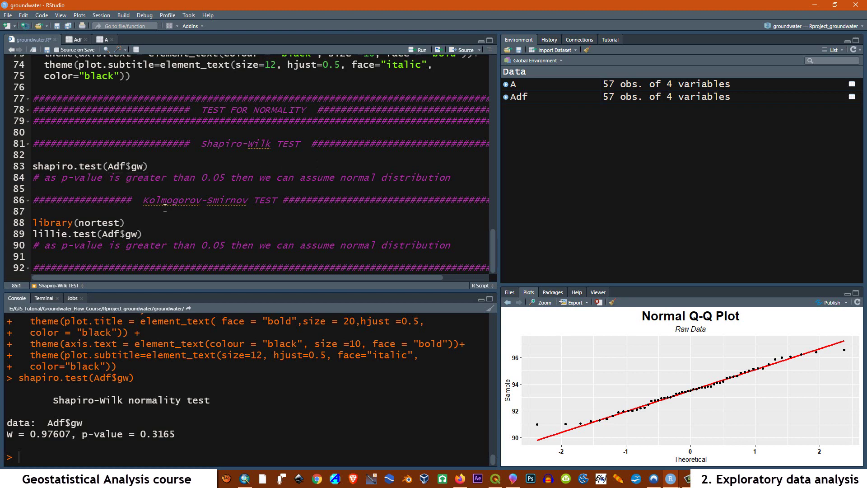
Step: Run the Kolmogorov-Smirnov block with library(nortest) and lillie.test(Adf$gw), and check its p-value against the 0.05 threshold
{"action": "left_click", "coordinate": [79, 213]}
{"action": "left_click", "coordinate": [129, 221]}
{"action": "left_click_drag", "start_coordinate": [130, 221], "coordinate": [35, 228]}
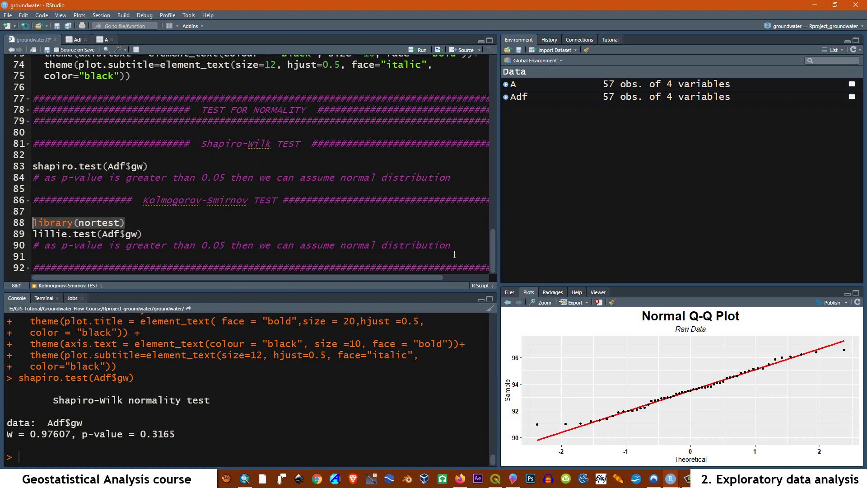
{"action": "left_click_drag", "start_coordinate": [460, 248], "coordinate": [33, 222]}
{"action": "left_click", "coordinate": [412, 51]}
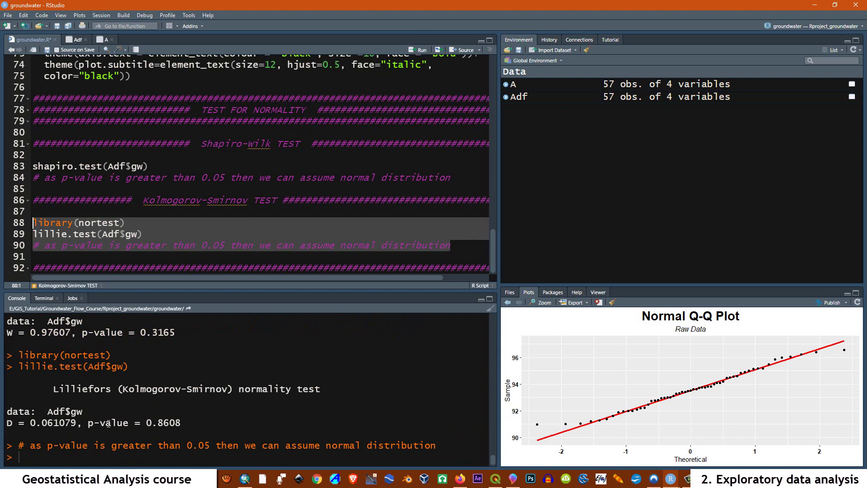
{"action": "left_click_drag", "start_coordinate": [87, 423], "coordinate": [127, 422]}
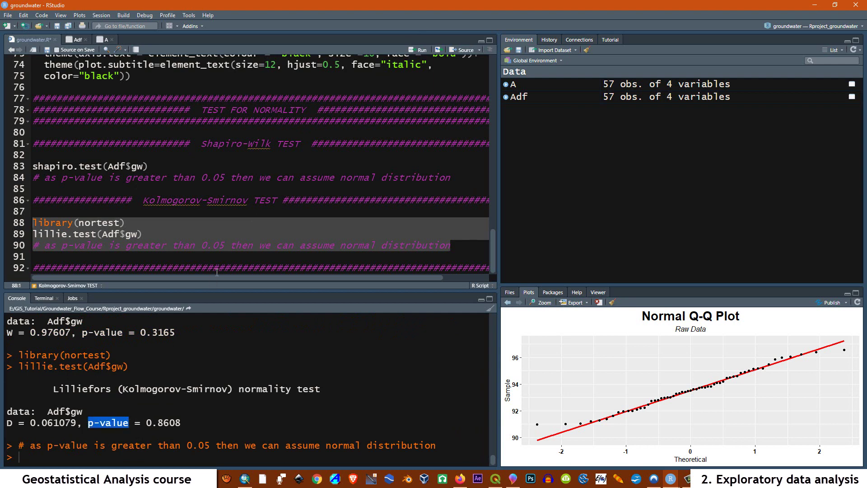
{"action": "left_click", "coordinate": [220, 245]}
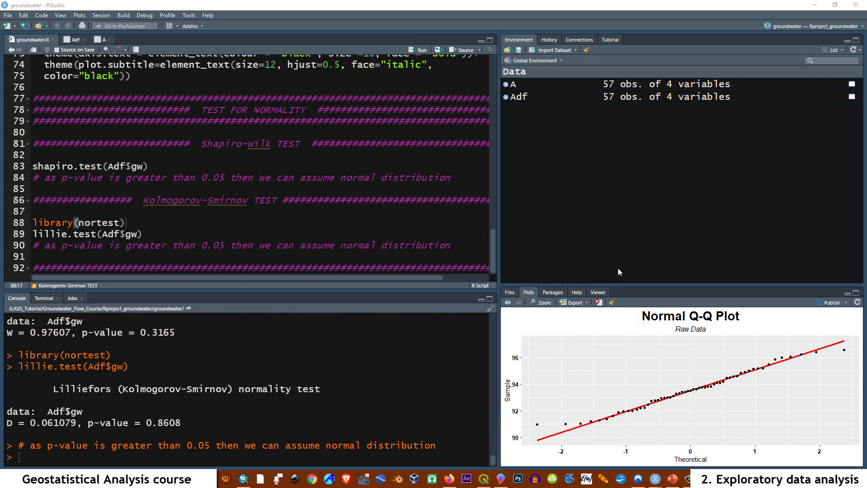
Step: Switch to PowerPoint to view the Exploratory Data Analysis slide of the Geostatistical Analyst presentation
{"action": "left_click", "coordinate": [673, 481]}
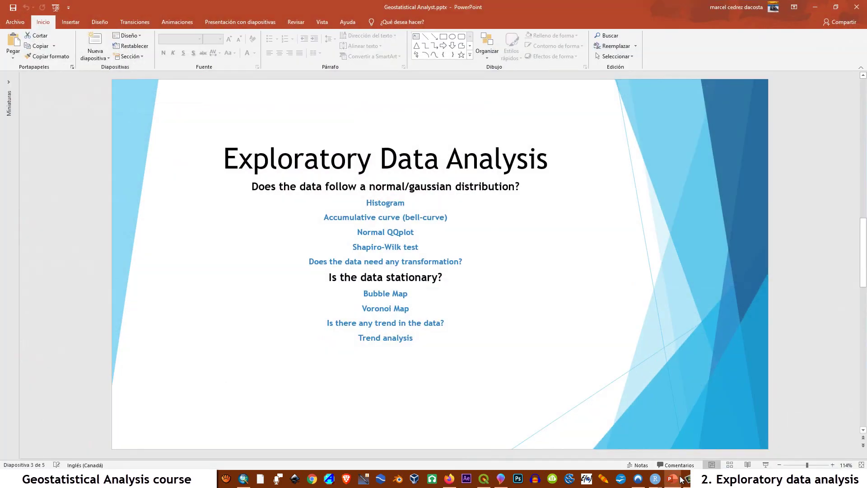